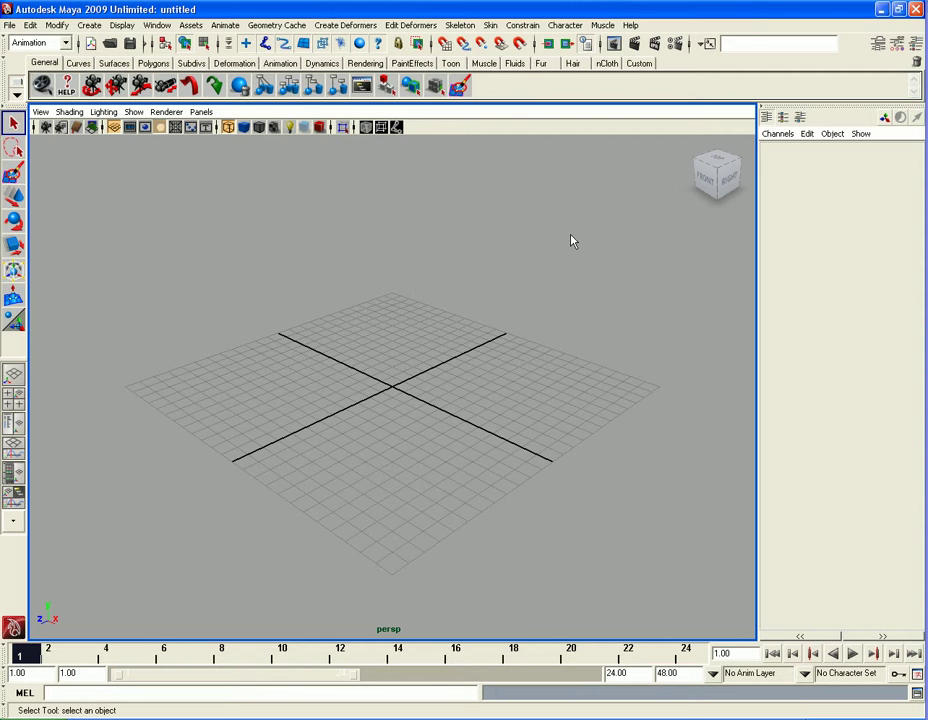
Open the scene file Jellyfish_START.ma from the project's scenes folder
key(ctrl+o)
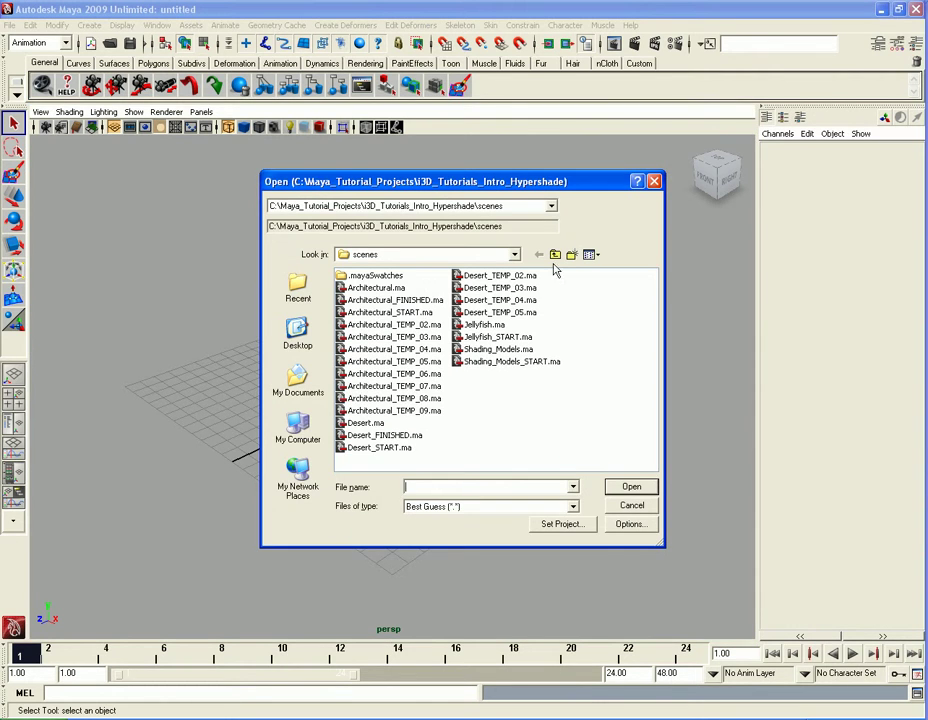
click(474, 337)
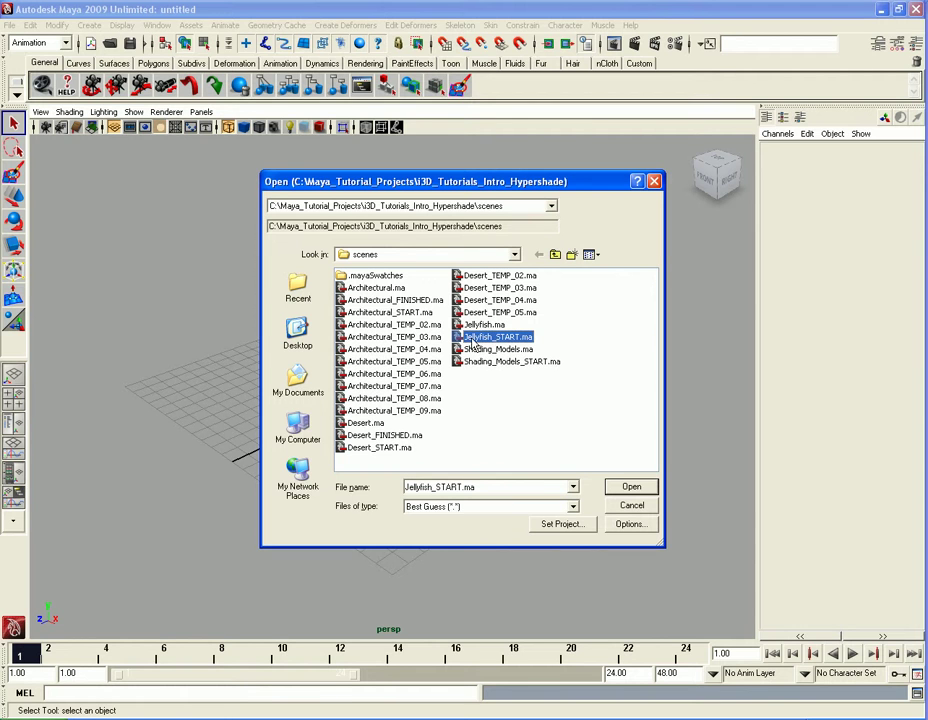
double_click(476, 338)
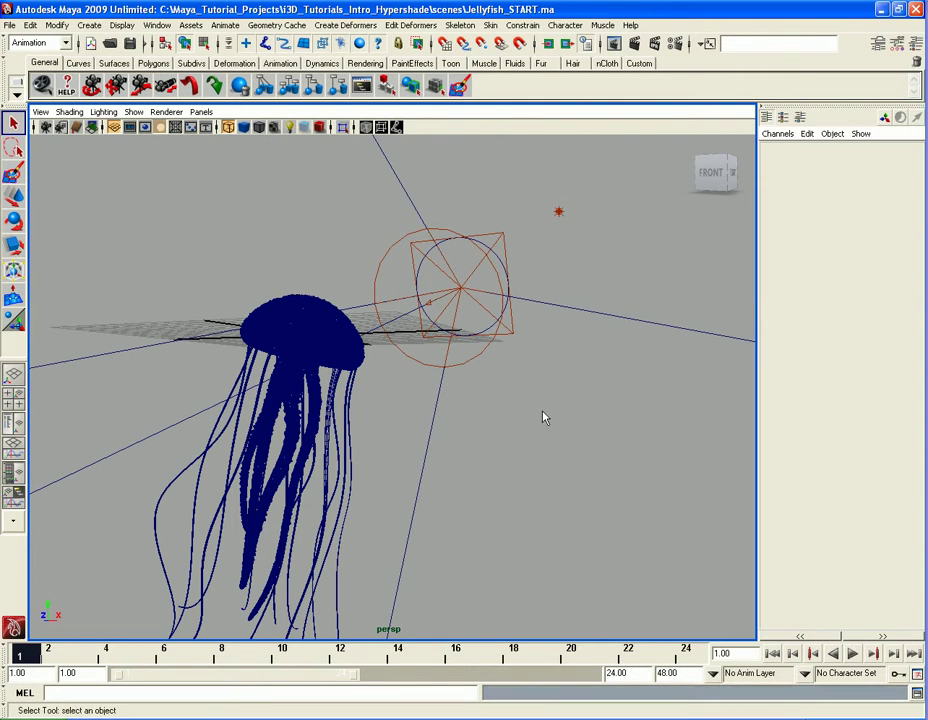
Switch the perspective view to smooth shaded display to show the jellyfish as a solid model, leaving nothing selected
click(321, 329)
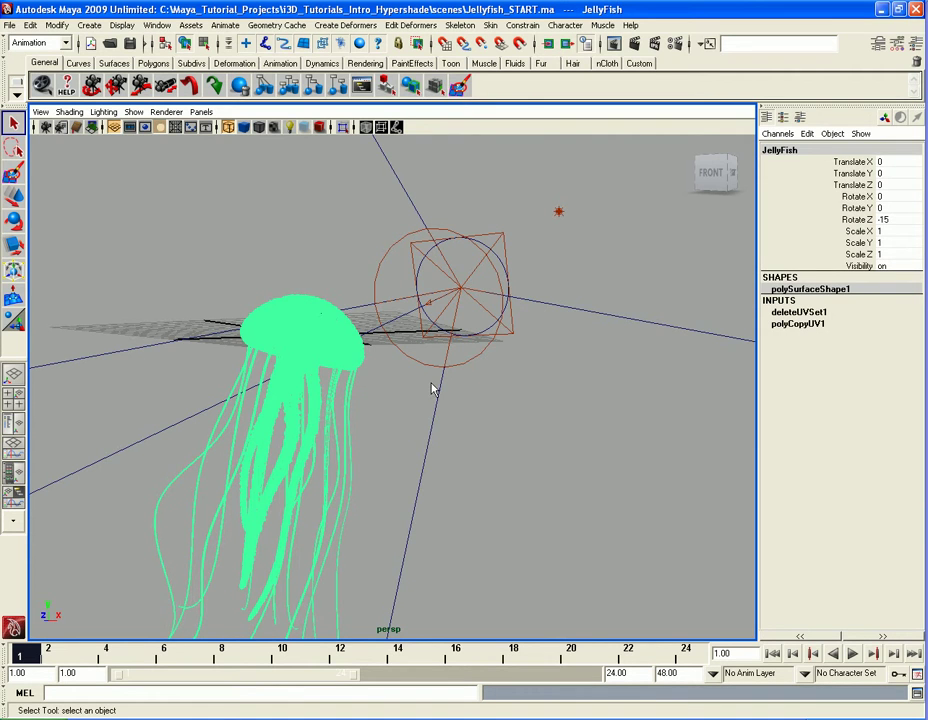
alt+drag(480, 456, 420, 481)
alt+middle_drag(297, 495, 385, 481)
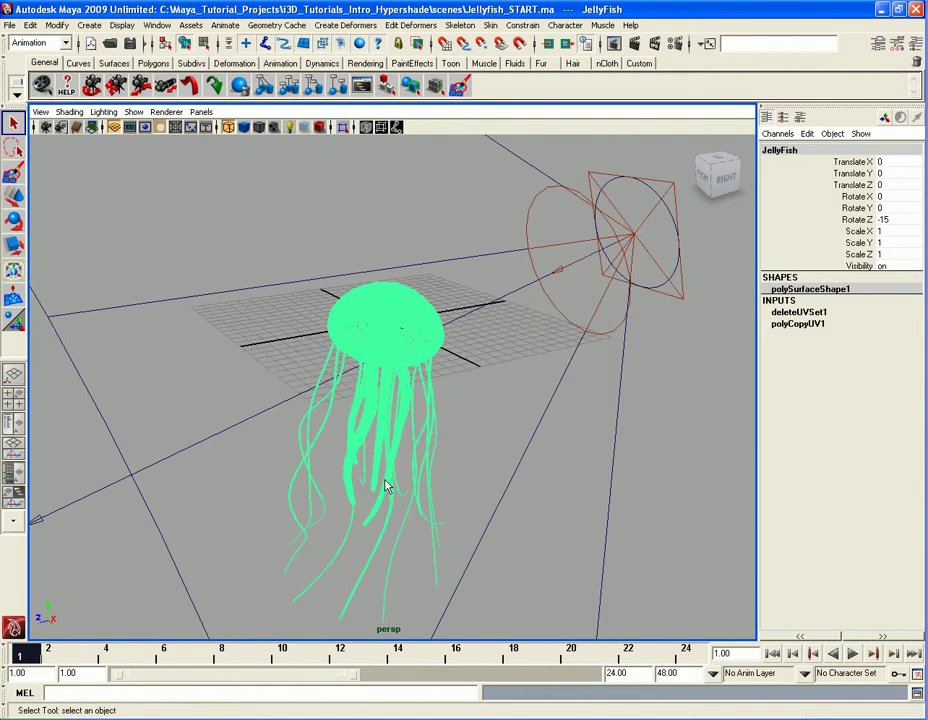
alt+right_drag(385, 481, 430, 426)
alt+middle_drag(430, 431, 422, 478)
mouse_move(423, 478)
alt+mouse_down()
mouse_move(450, 447)
mouse_move(412, 373)
alt+mouse_up()
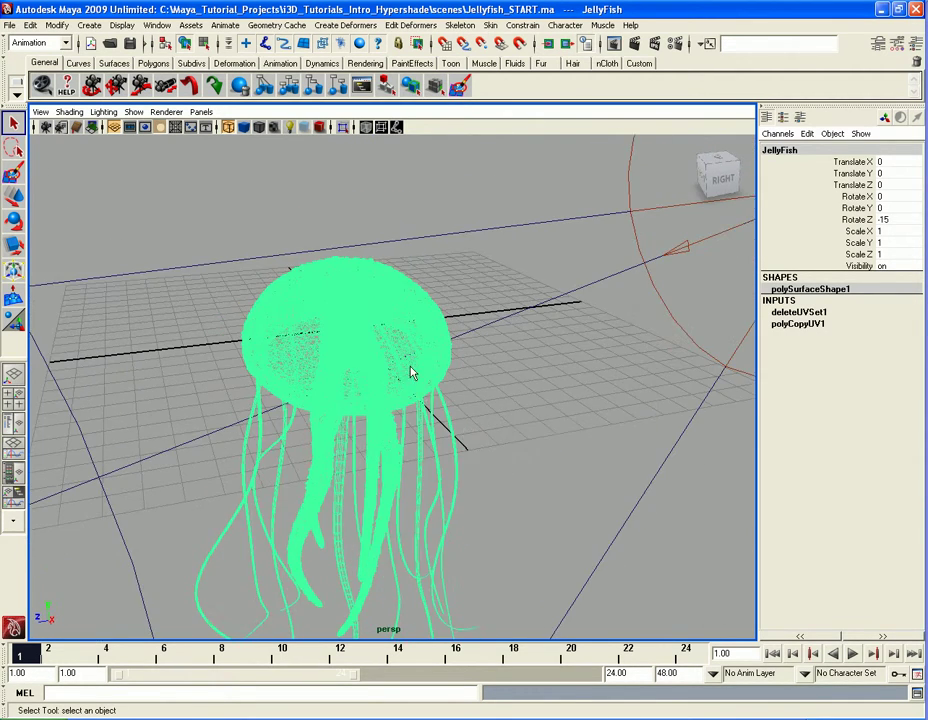
key(5)
alt+drag(390, 417, 457, 421)
click(525, 384)
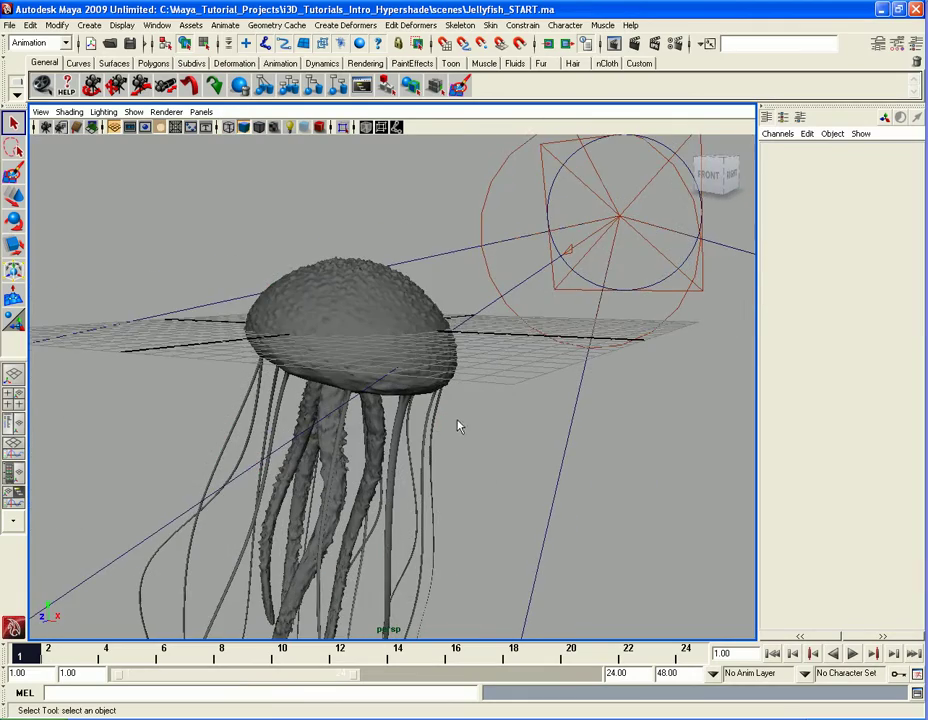
Examine the shaded jellyfish's bell and tentacles and the surrounding lights from several angles
click(396, 454)
mouse_move(397, 456)
alt+mouse_down()
mouse_move(472, 389)
mouse_move(485, 457)
mouse_move(490, 425)
mouse_move(454, 348)
mouse_move(428, 330)
mouse_move(368, 393)
mouse_move(366, 379)
mouse_move(400, 435)
alt+mouse_up()
click(506, 464)
alt+middle_drag(524, 466, 506, 398)
mouse_move(532, 387)
alt+mouse_down()
mouse_move(472, 381)
mouse_move(530, 379)
alt+mouse_up()
alt+middle_drag(437, 358, 452, 408)
scroll(452, 417, up, 2)
scroll(452, 417, up, 3)
alt+drag(452, 408, 522, 385)
alt+middle_drag(533, 357, 455, 465)
alt+drag(497, 412, 462, 408)
alt+right_drag(462, 408, 502, 422)
alt+middle_drag(502, 422, 503, 379)
alt+drag(550, 367, 462, 368)
alt+middle_drag(462, 368, 446, 410)
alt+right_drag(446, 410, 466, 414)
alt+drag(432, 422, 538, 362)
Inspect the Spot light's shape attributes, including its Light Effects and light fog settings
click(565, 330)
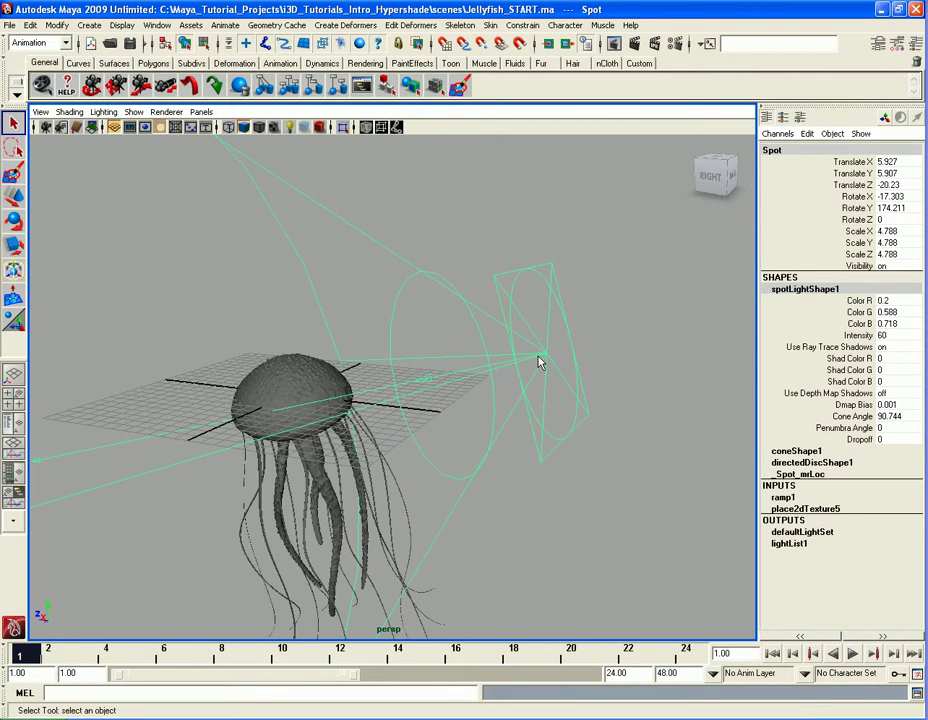
key(ctrl+a)
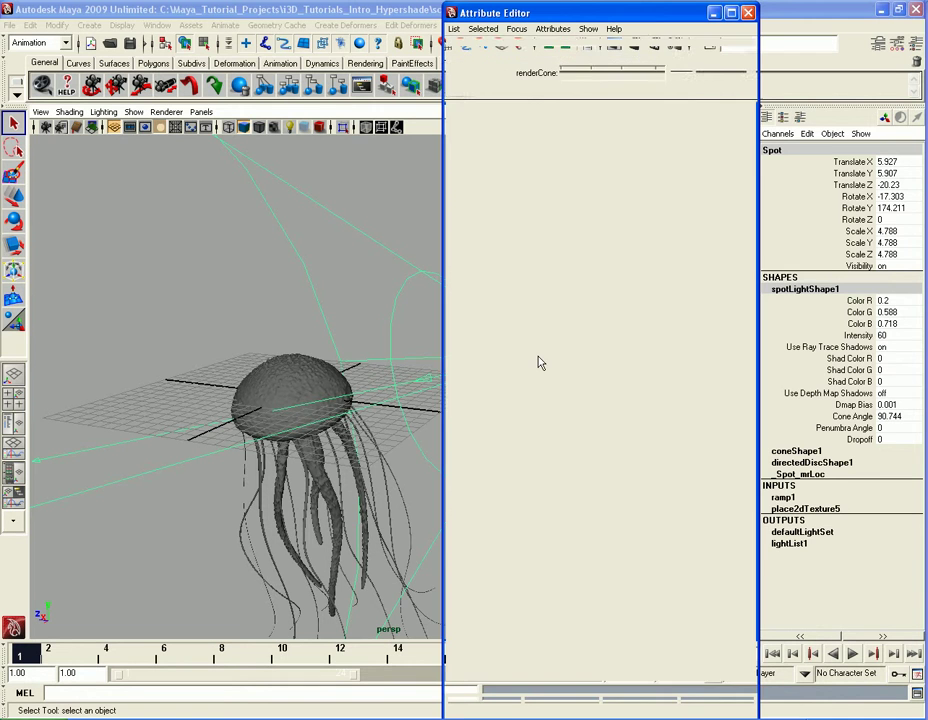
click(503, 54)
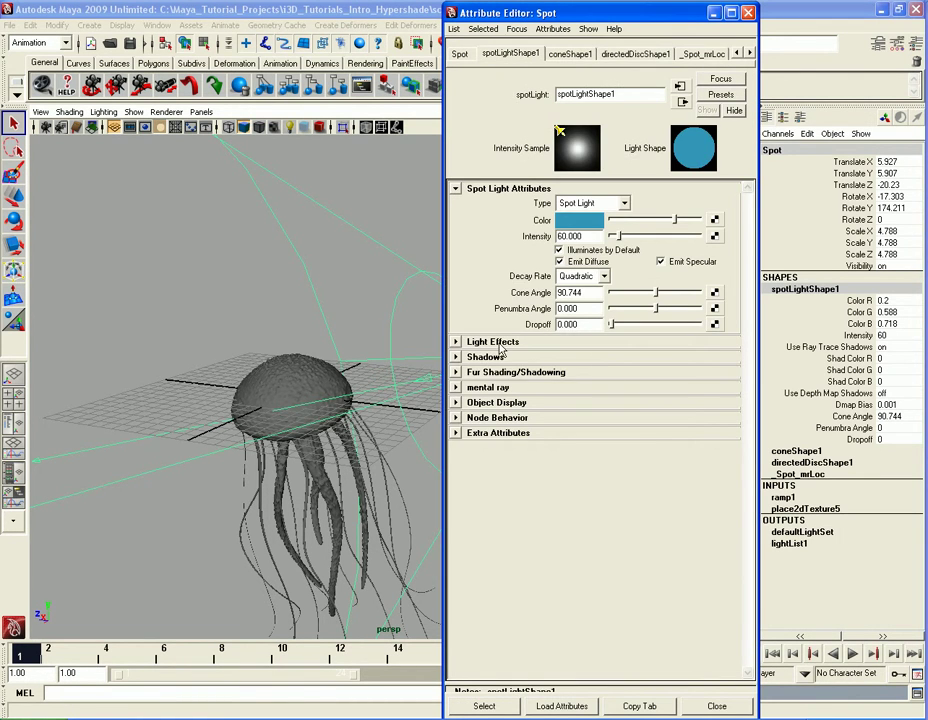
click(490, 341)
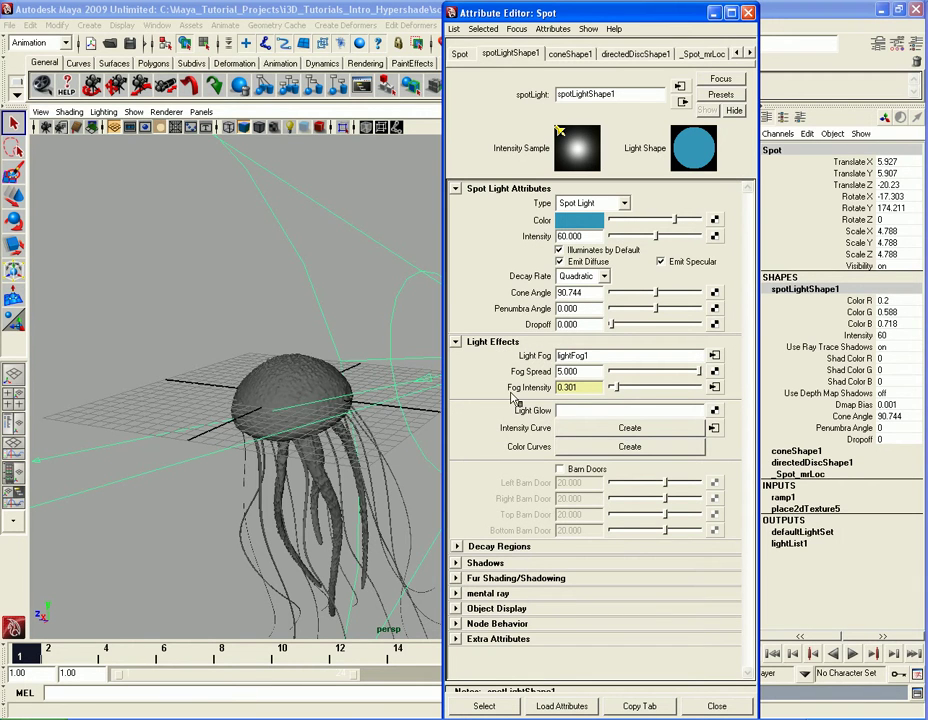
double_click(605, 356)
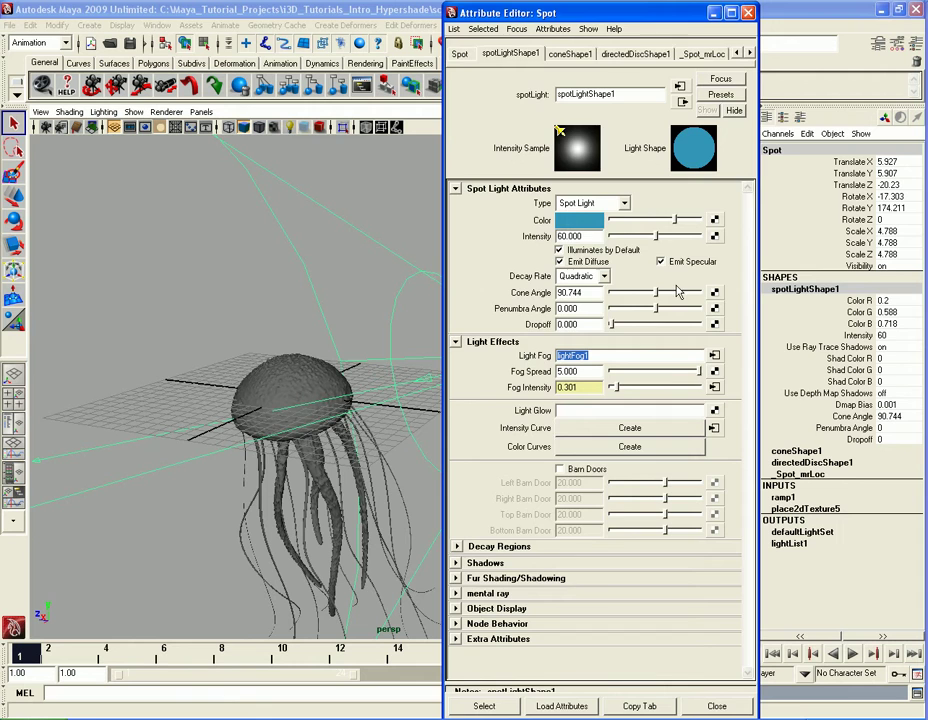
click(748, 13)
Render the current perspective view with mental ray to check the jellyfish lighting, and close the render
alt+drag(513, 452, 578, 447)
click(634, 46)
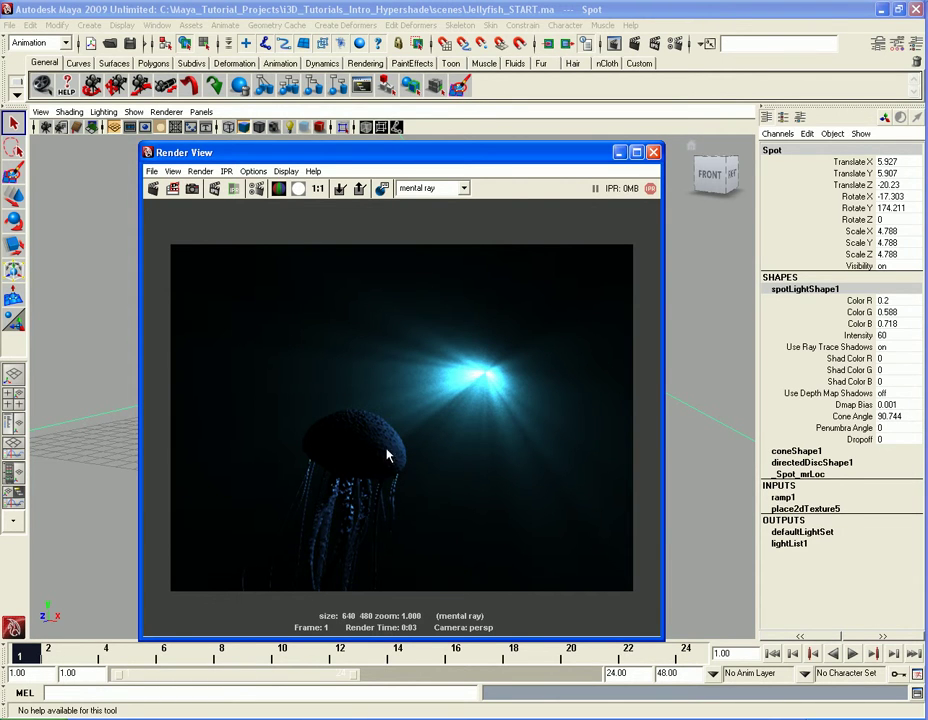
click(654, 153)
Select the JellyFish mesh and frame it in the perspective view
alt+right_drag(561, 532, 500, 479)
alt+drag(500, 479, 584, 431)
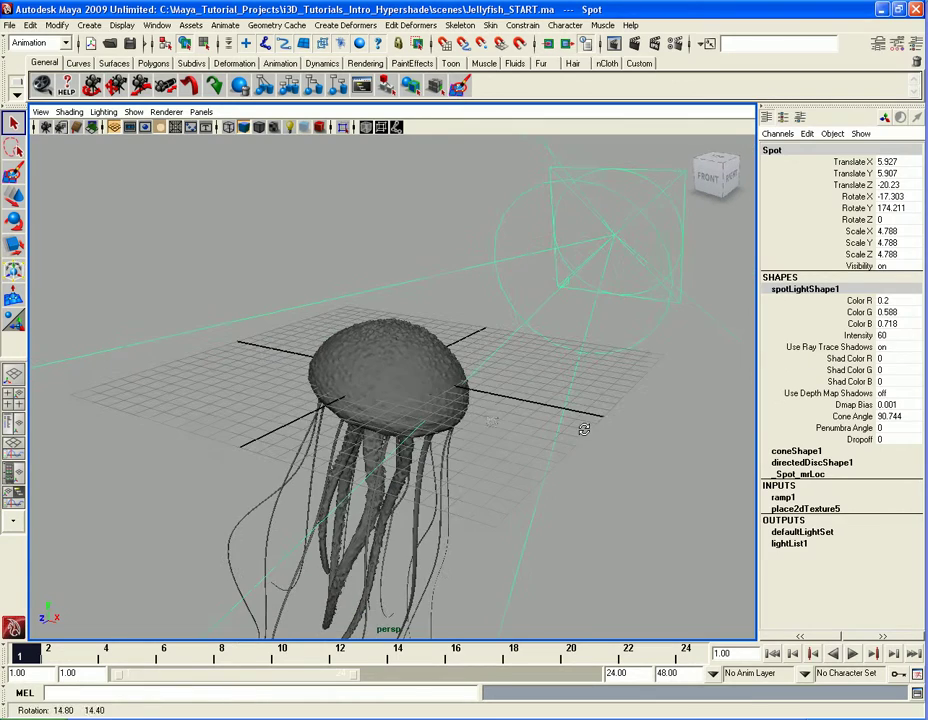
click(474, 410)
key(f)
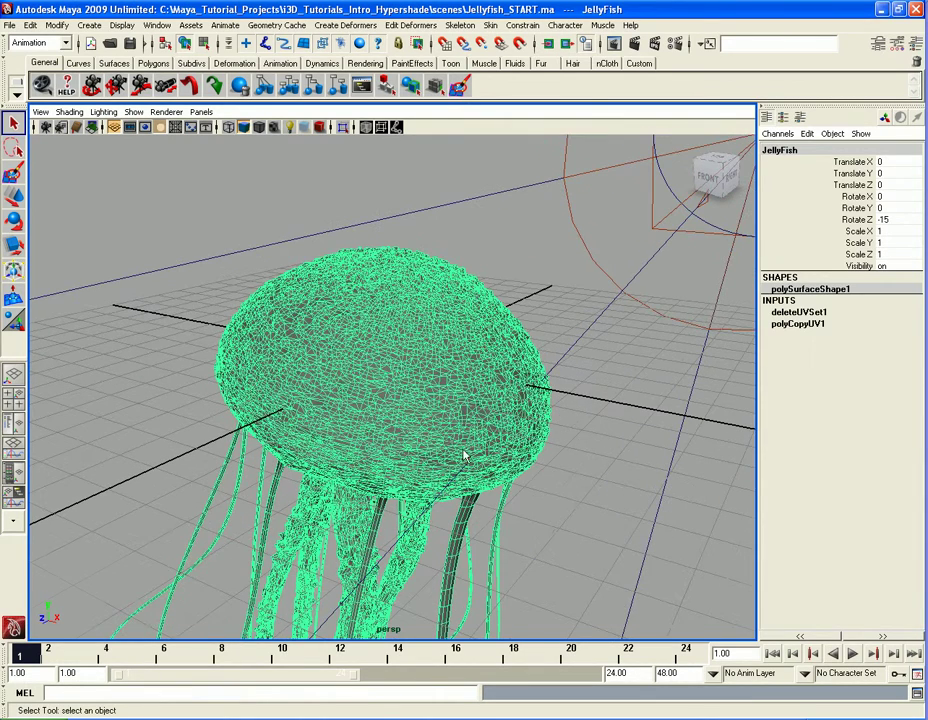
Review the attributes of the material currently assigned to the JellyFish mesh, and close them
right_click(404, 328)
click(378, 515)
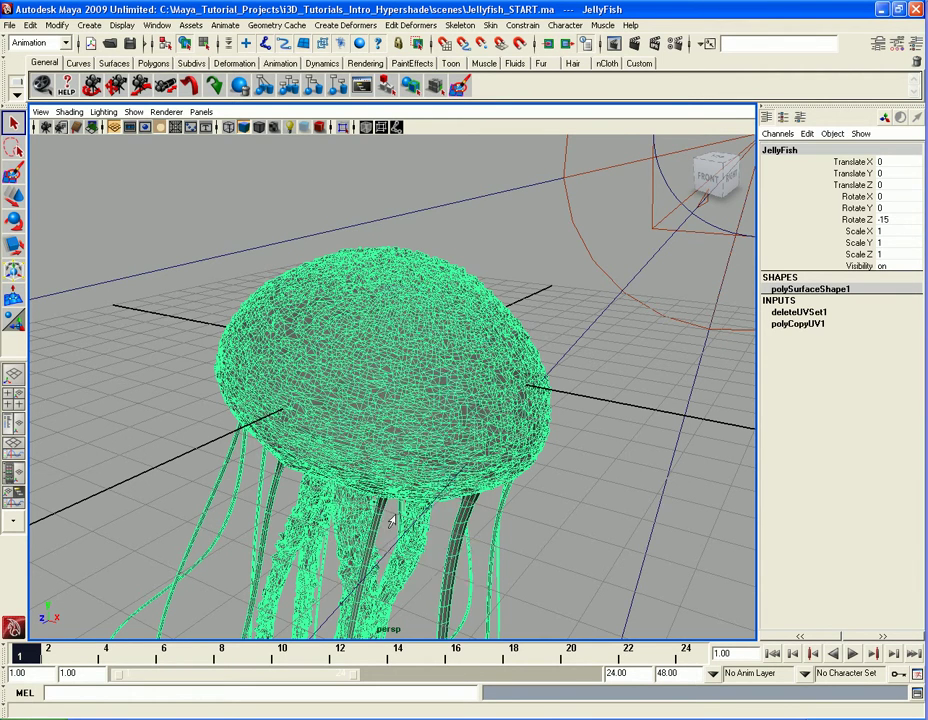
click(600, 94)
double_click(590, 94)
click(748, 12)
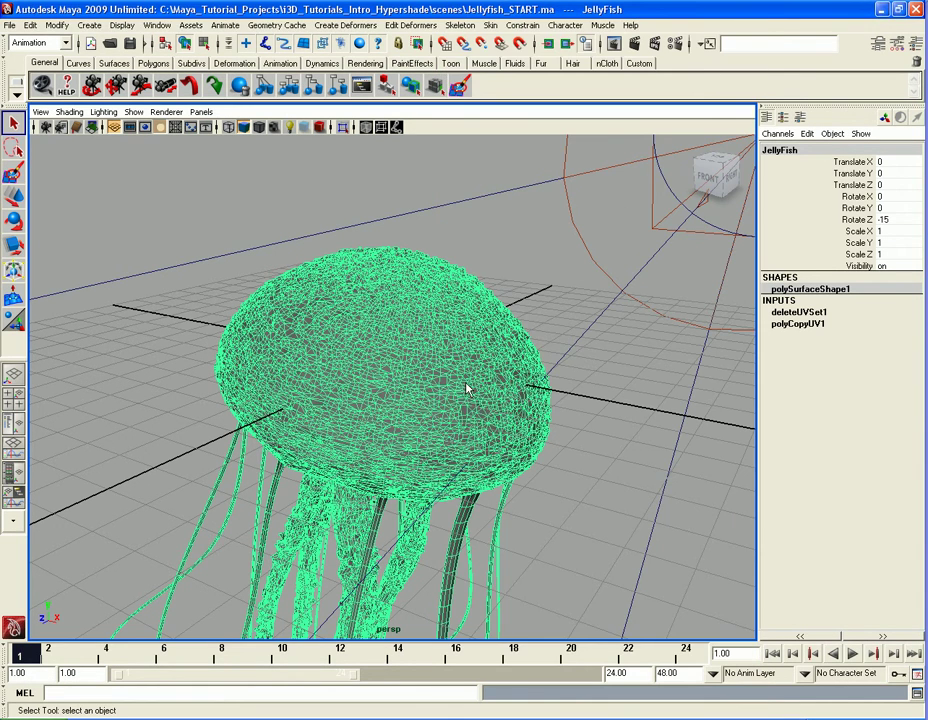
Open the Hypershade to review the scene's materials, and minimize its window
key(space)
click(401, 287)
mouse_move(456, 317)
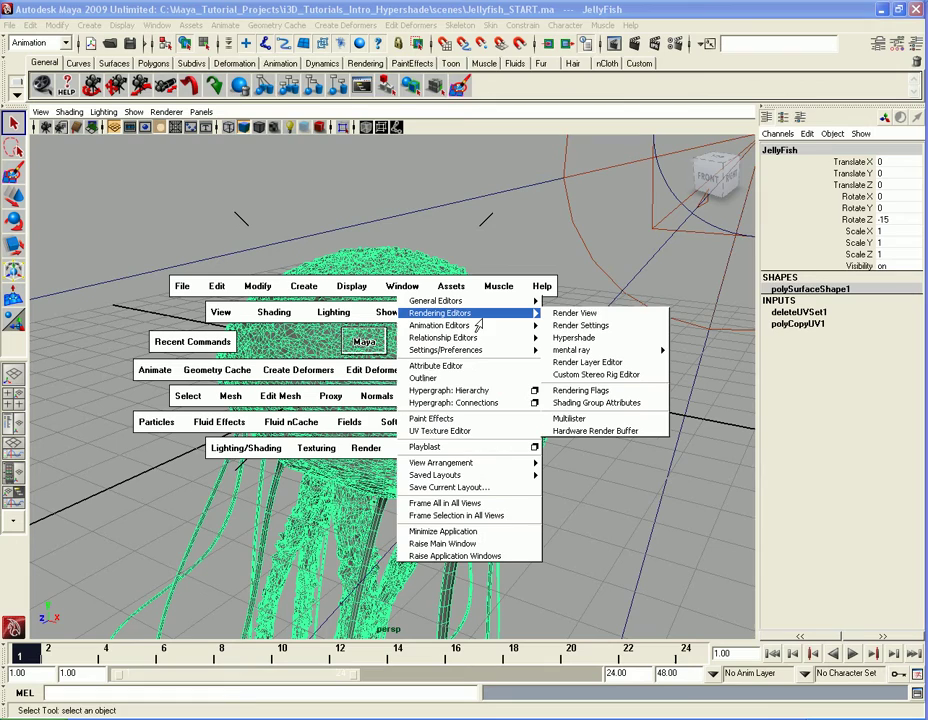
click(605, 342)
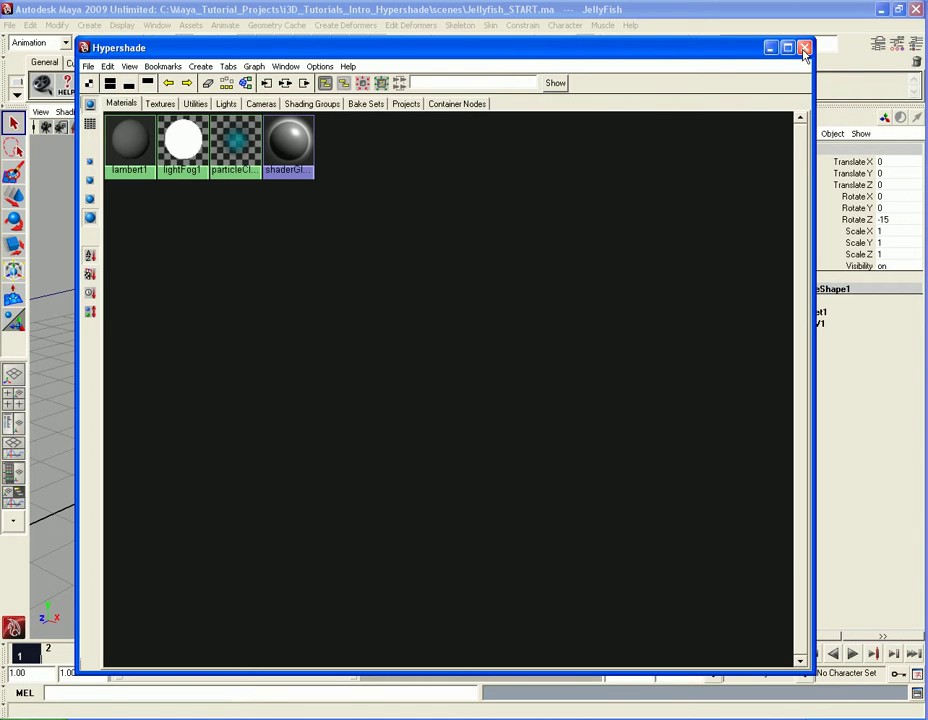
click(770, 47)
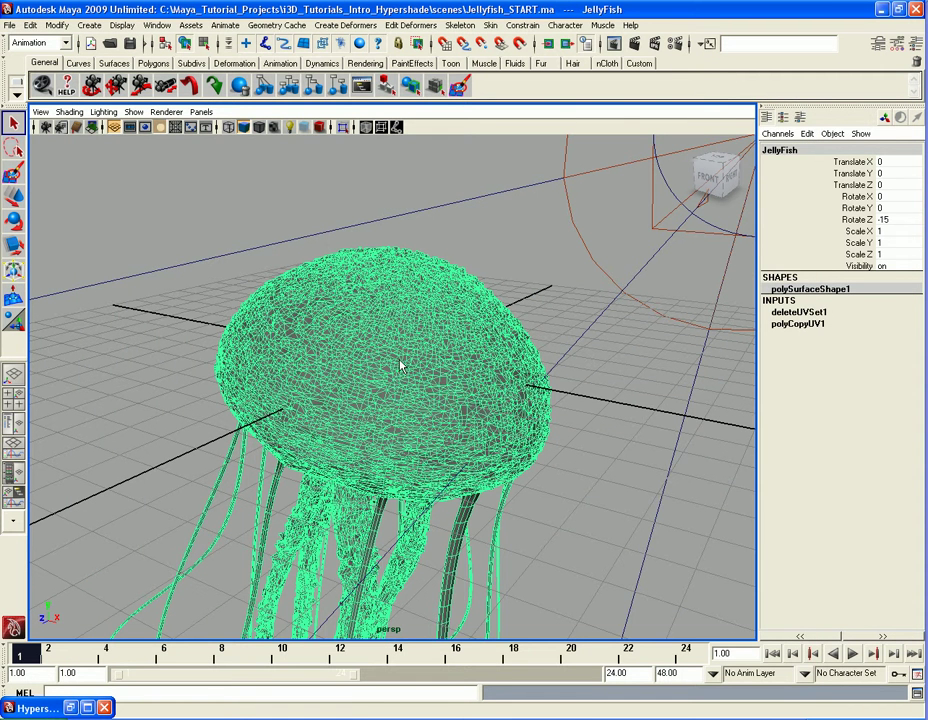
Assign a new misss_fast_skin_maya material to the JellyFish mesh
right_drag(390, 315, 532, 665)
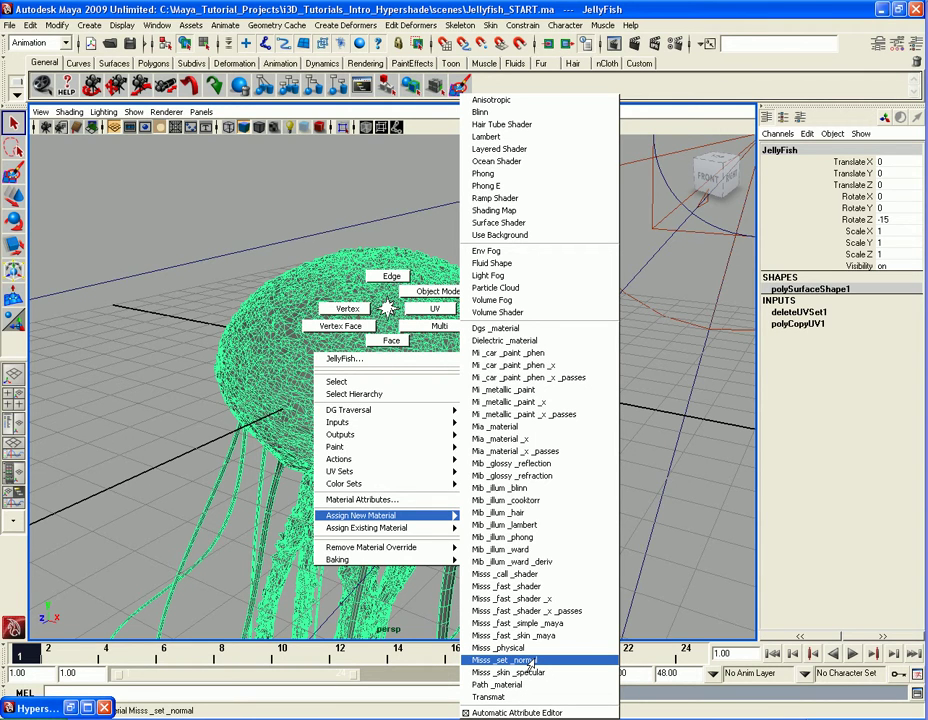
right_drag(530, 663, 513, 638)
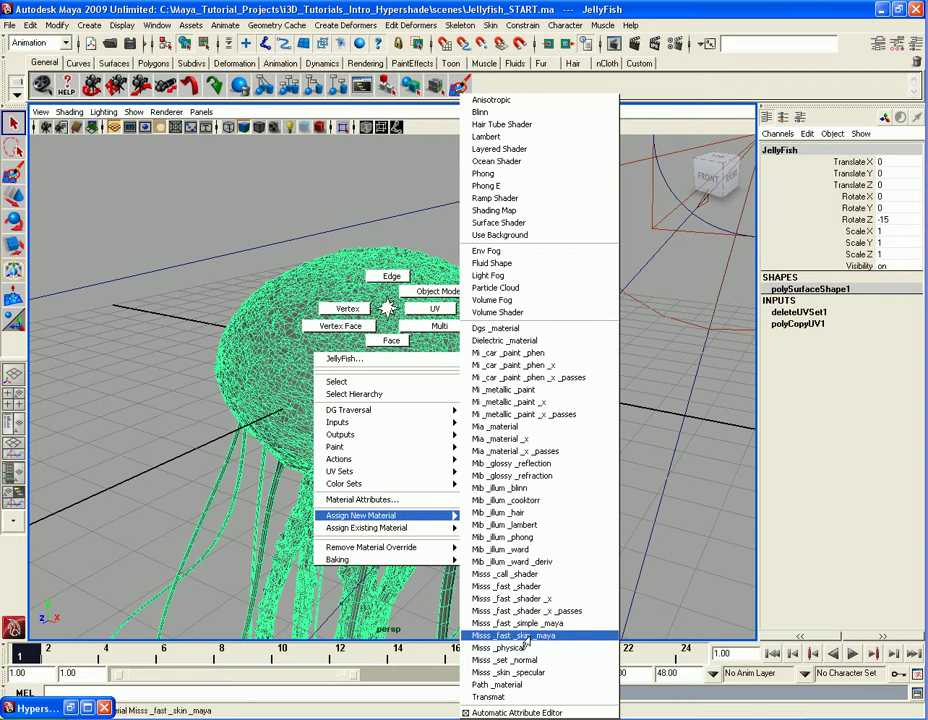
click(522, 637)
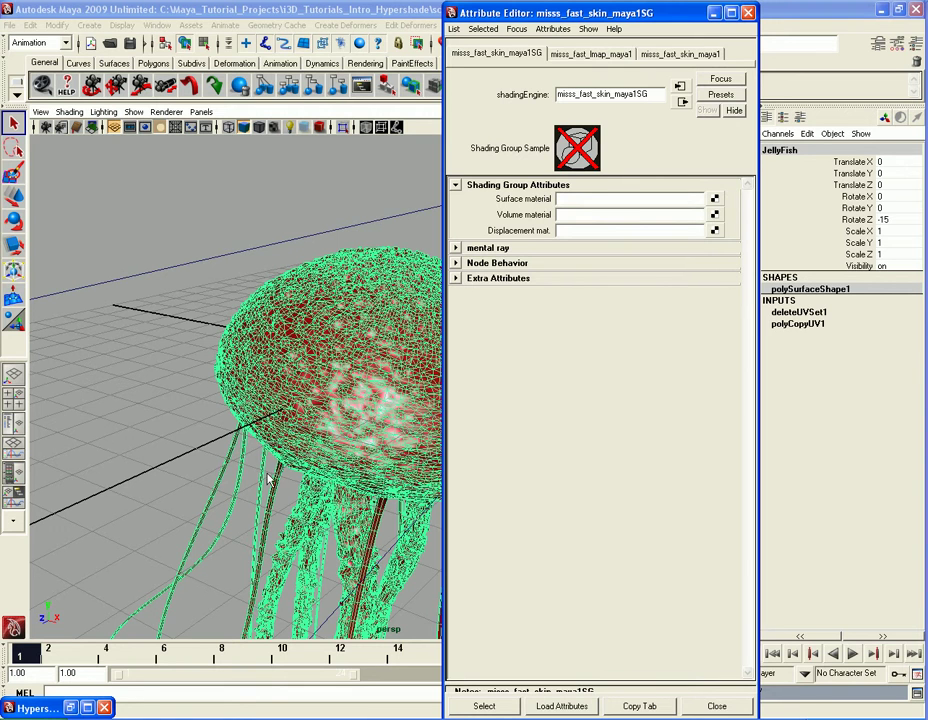
Restore the Hypershade, refresh its list of materials and graph the network of the misss_fast_skin_maya1 material
click(70, 707)
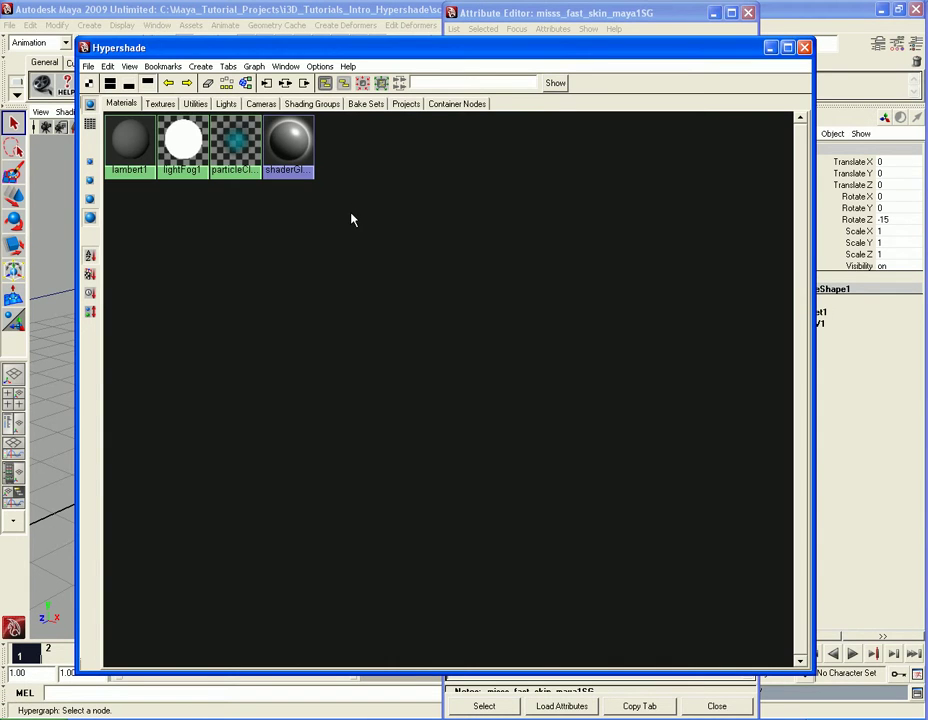
click(162, 106)
click(130, 106)
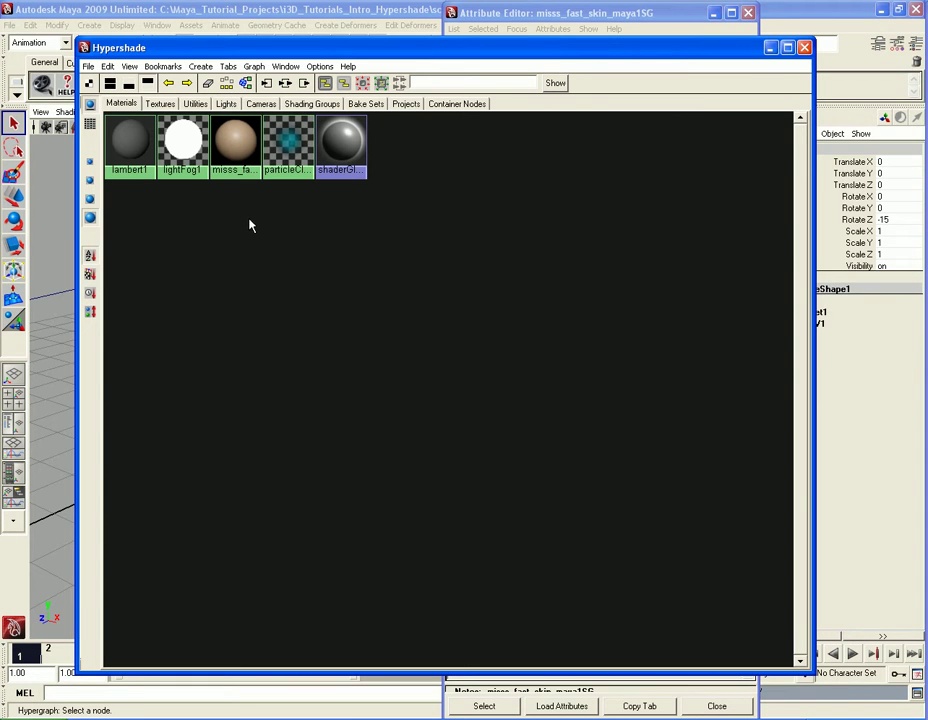
right_click(234, 143)
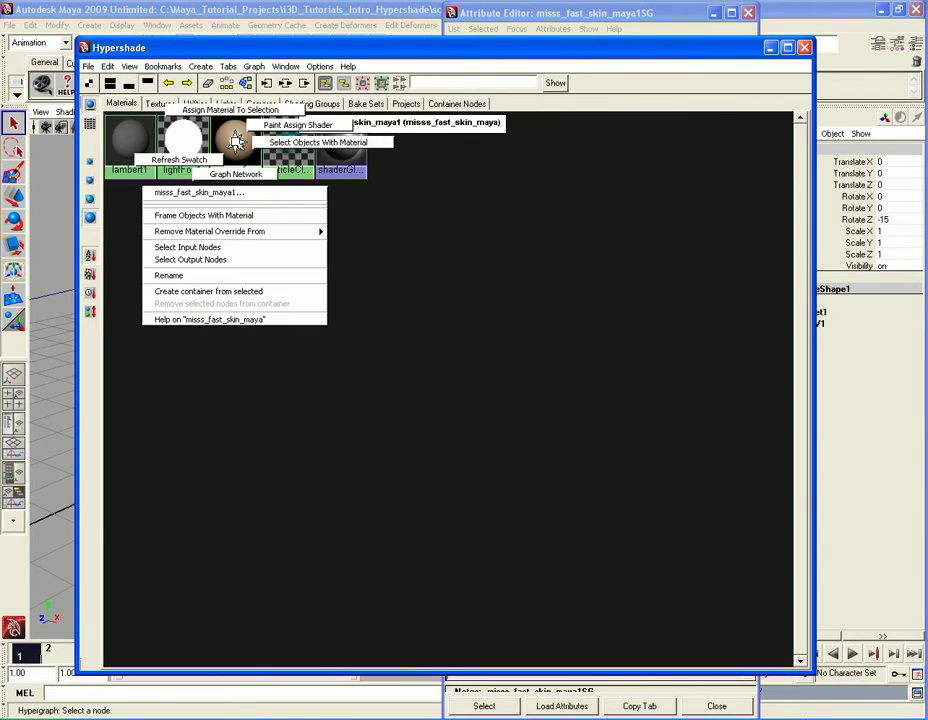
click(235, 175)
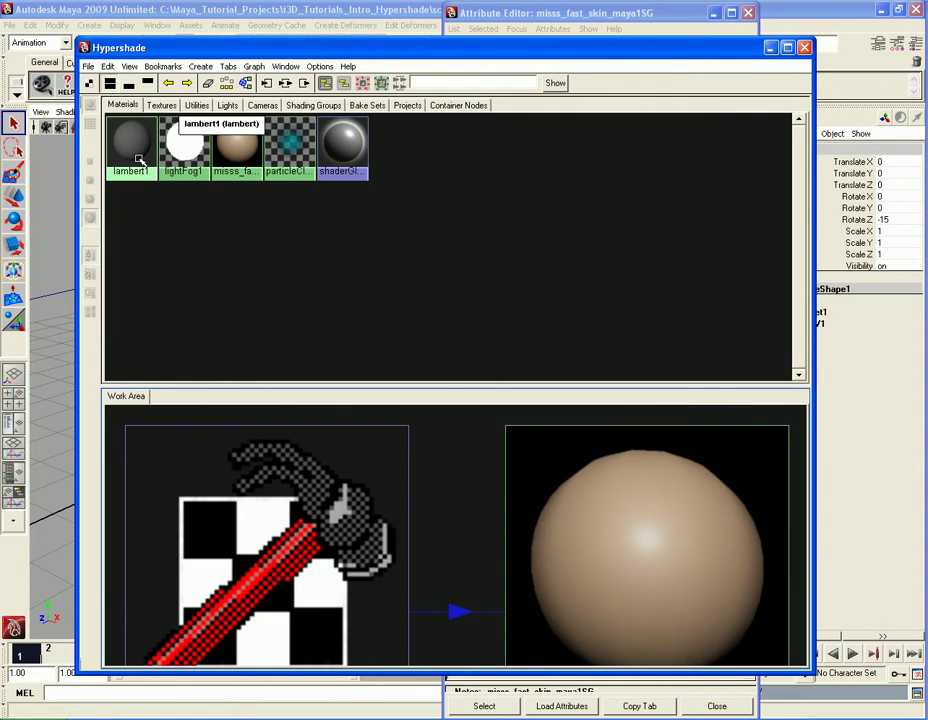
Show only the Hypershade work area and graph the input and output connections of misss_fast_skin_maya1
click(130, 85)
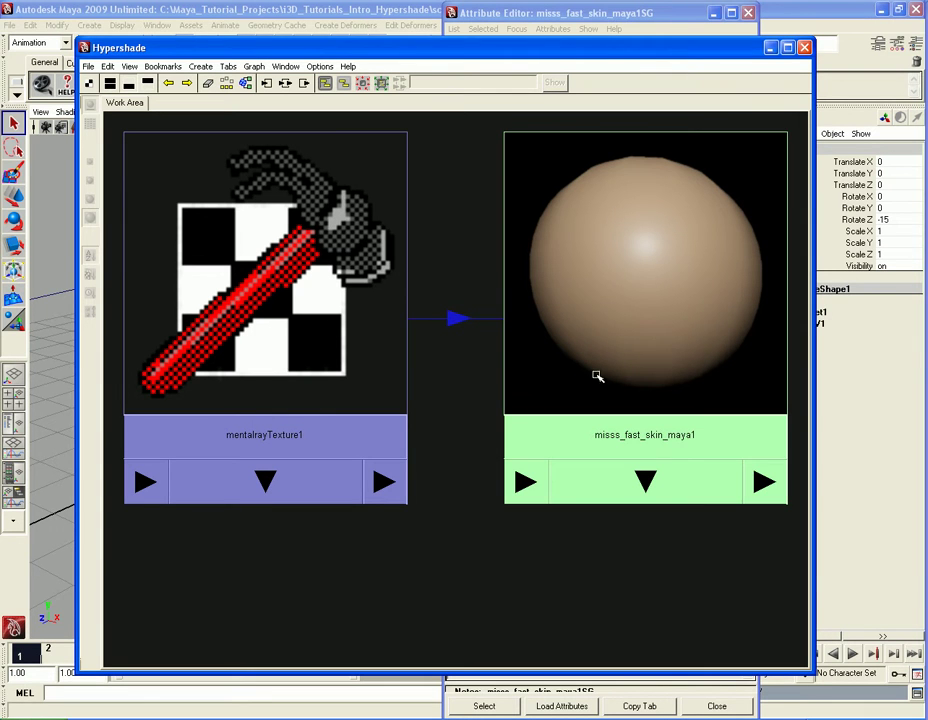
click(624, 286)
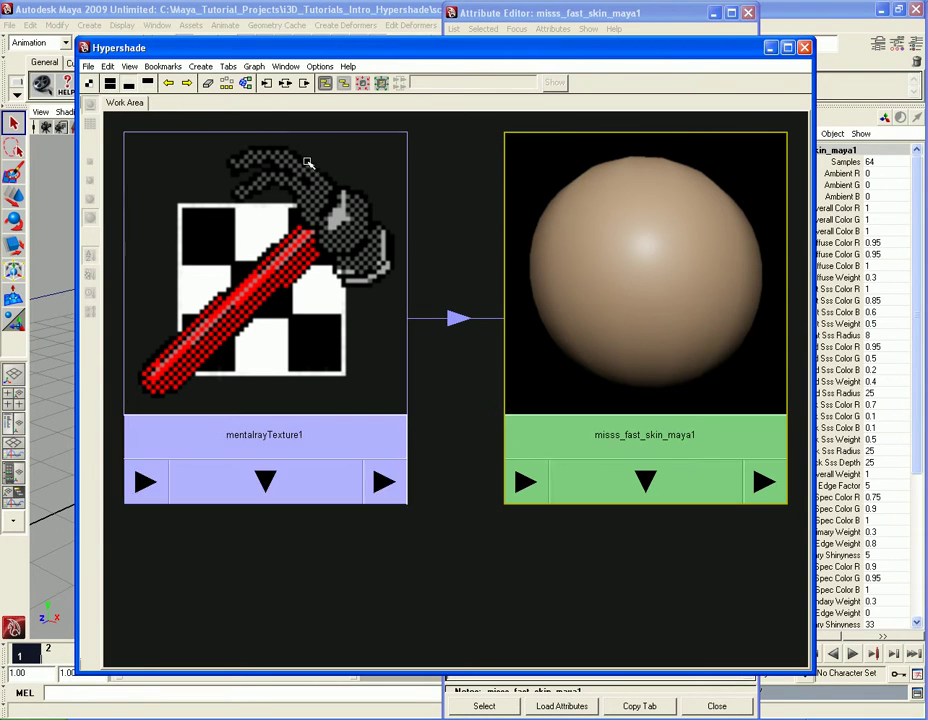
click(287, 86)
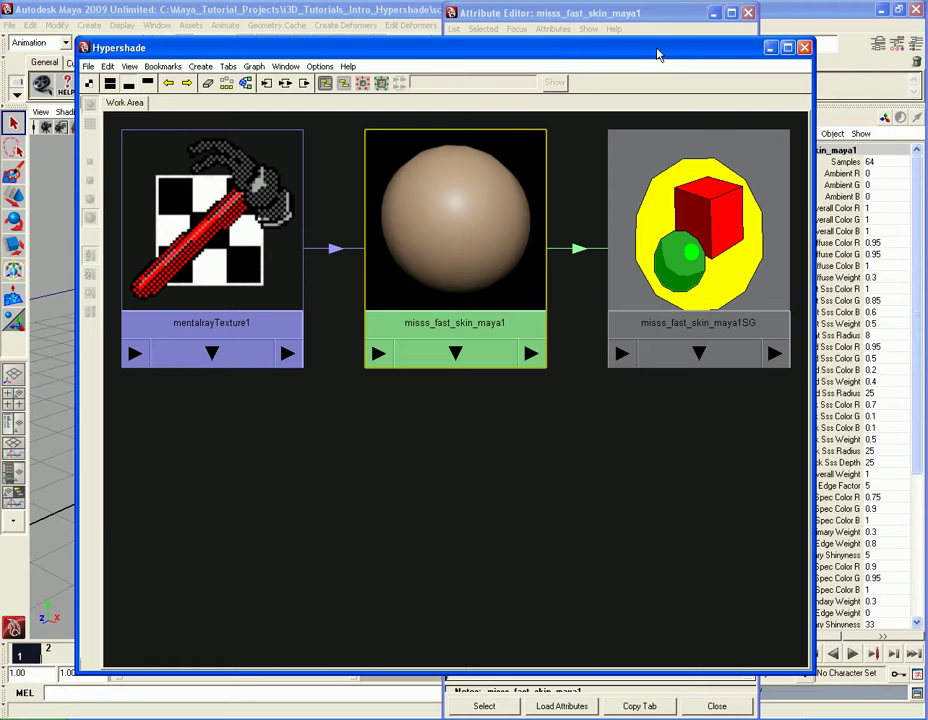
Examine the skin material's Subsurface Scattering Layer, Specularity and Algorithm control attributes, leaving the scattering settings expanded
drag(658, 54, 644, 54)
click(646, 15)
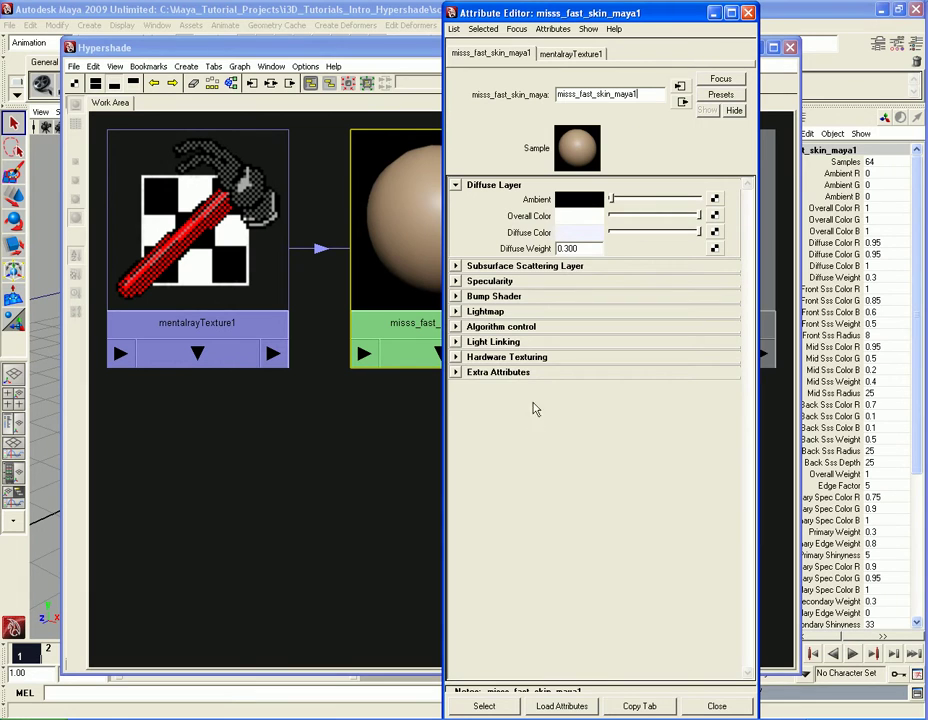
click(508, 268)
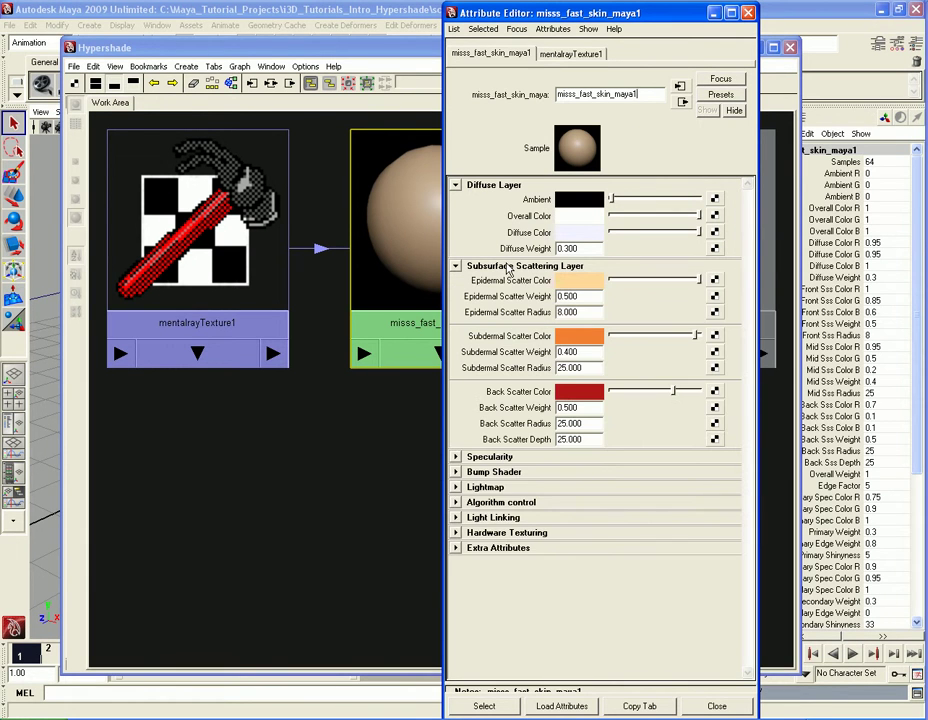
click(490, 459)
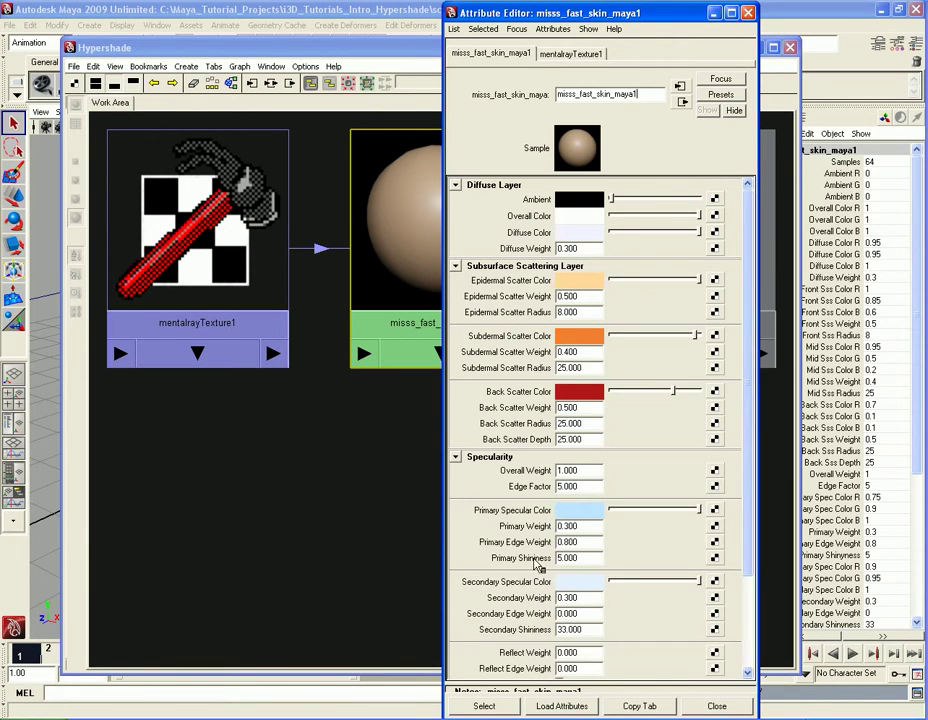
scroll(489, 493, down, 3)
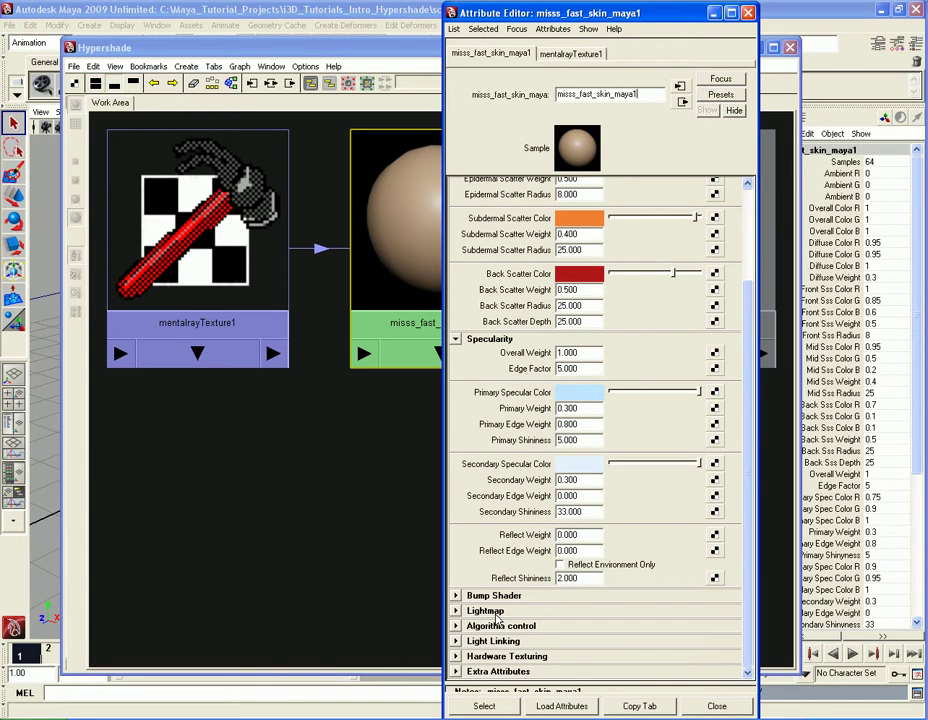
click(500, 626)
click(500, 626)
scroll(491, 437, up, 2)
click(482, 428)
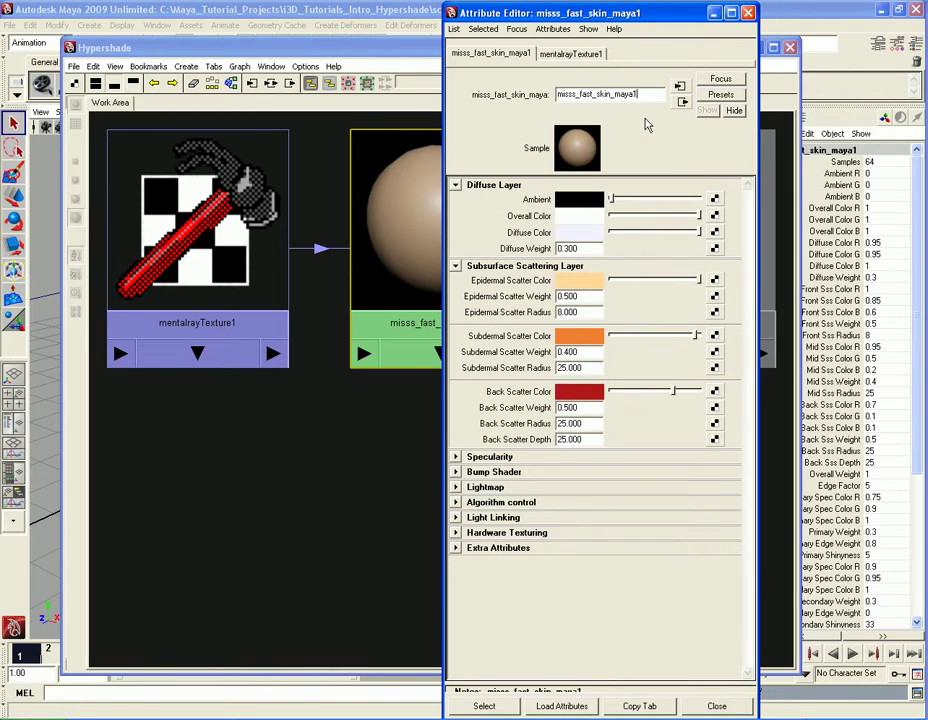
Rename the misss_fast_skin_maya1 material to Jellyfish_mat
drag(646, 95, 540, 97)
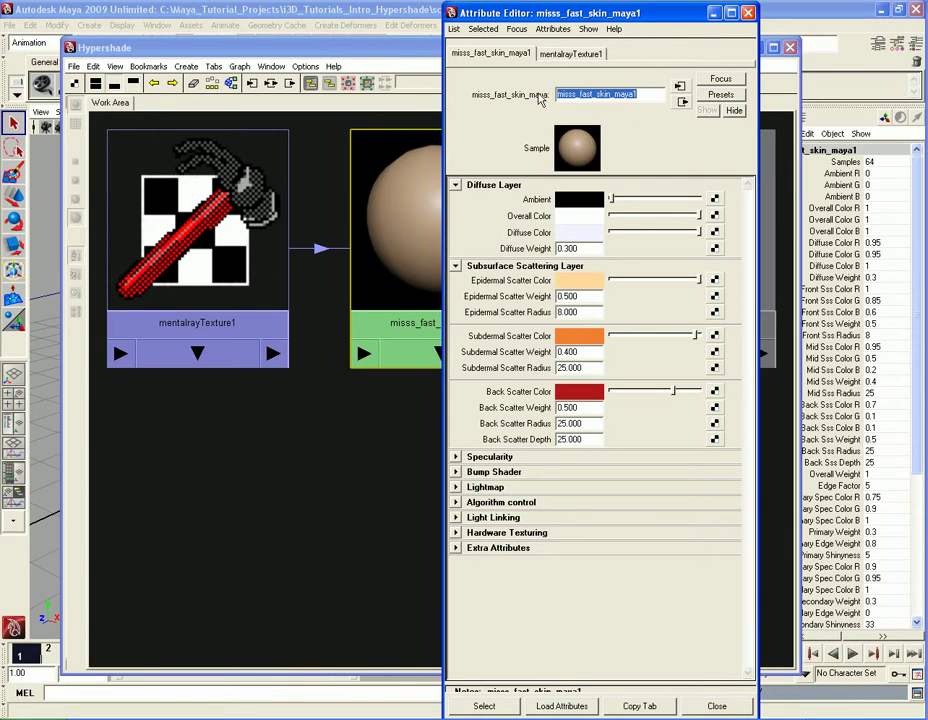
text(Jelly)
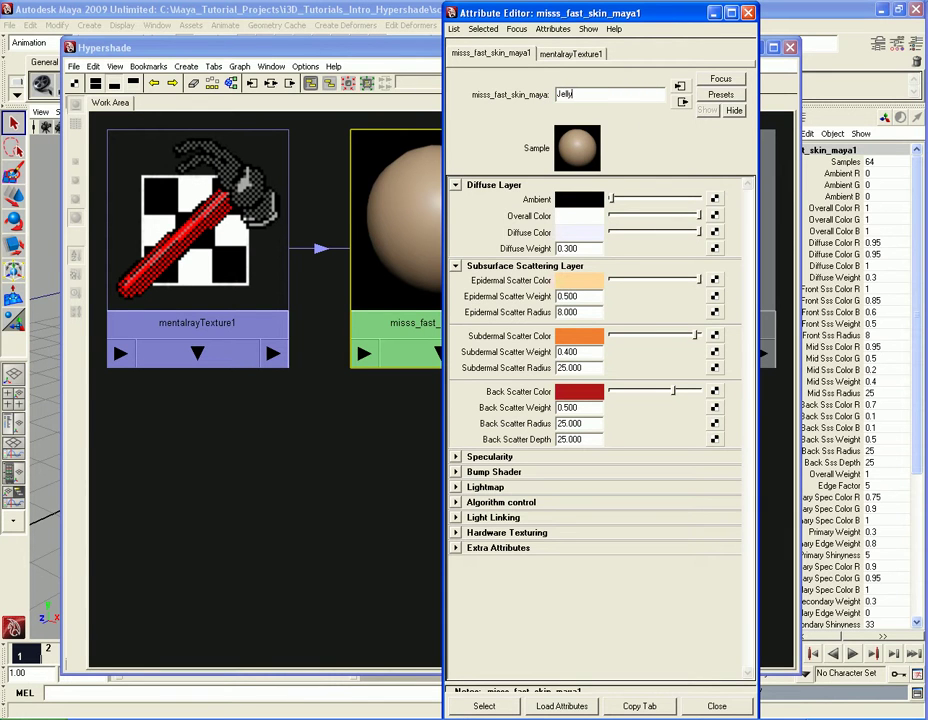
text(fish_mat)
key(Return)
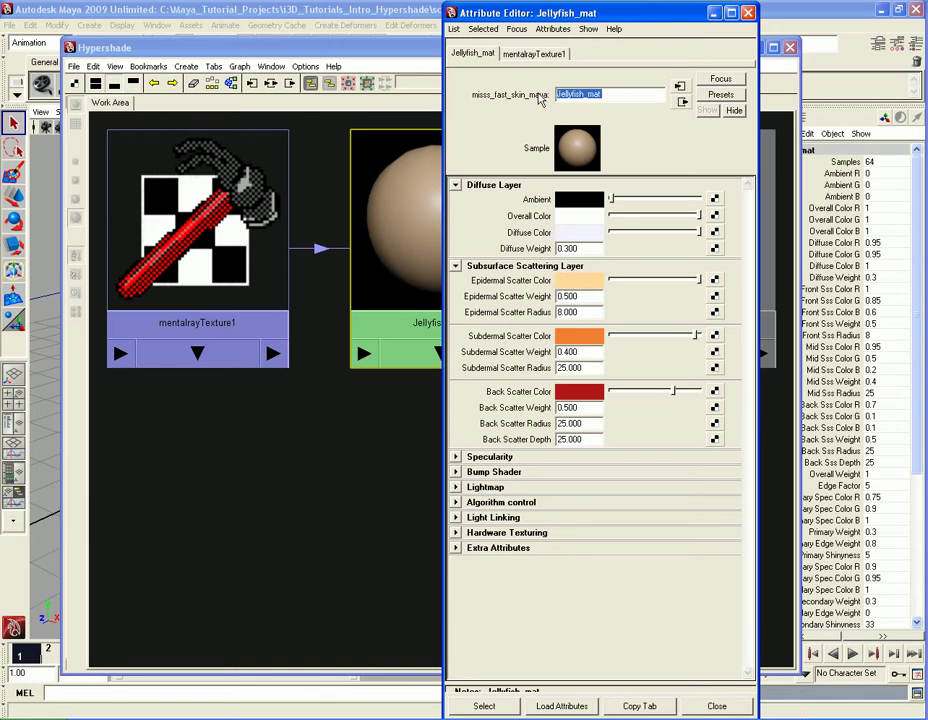
Go to the material's output shading group and rename it Jellyfish_matSG
click(683, 103)
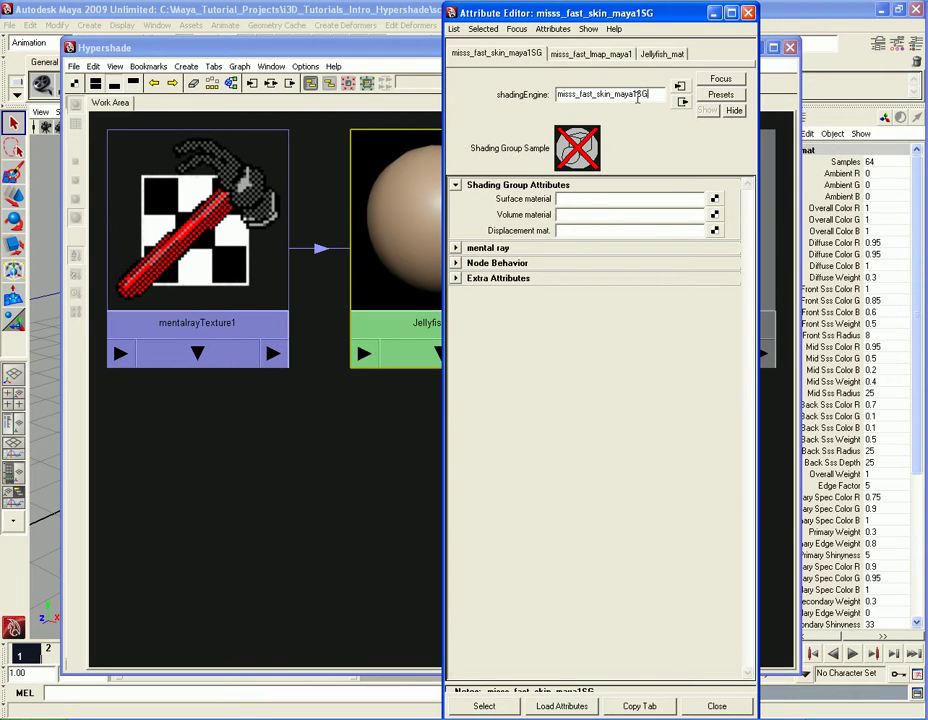
drag(638, 94, 558, 94)
text(Jellyfish_mat)
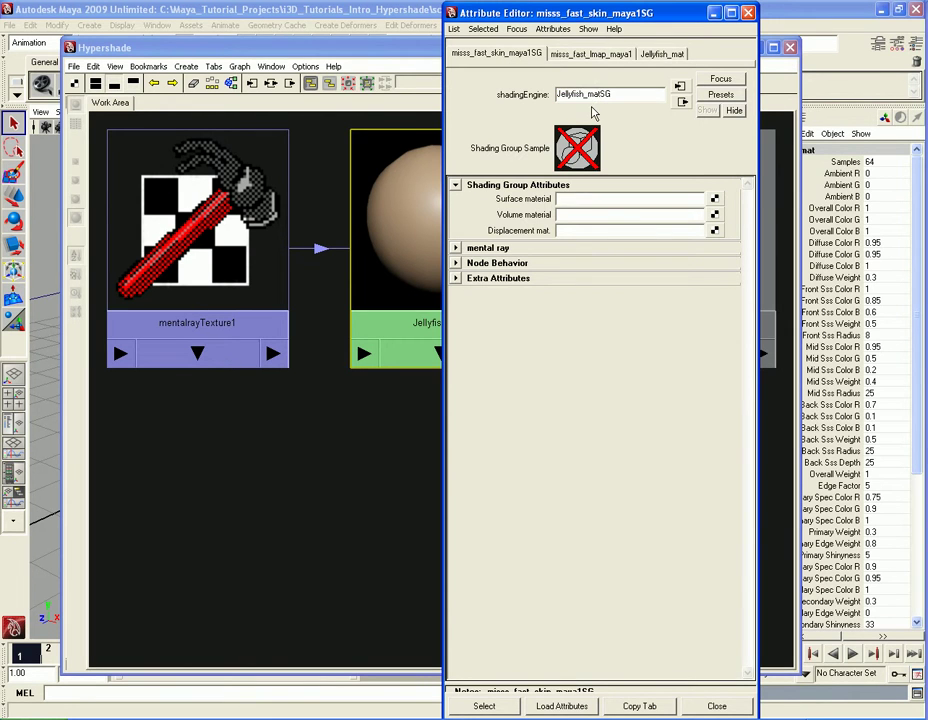
key(Return)
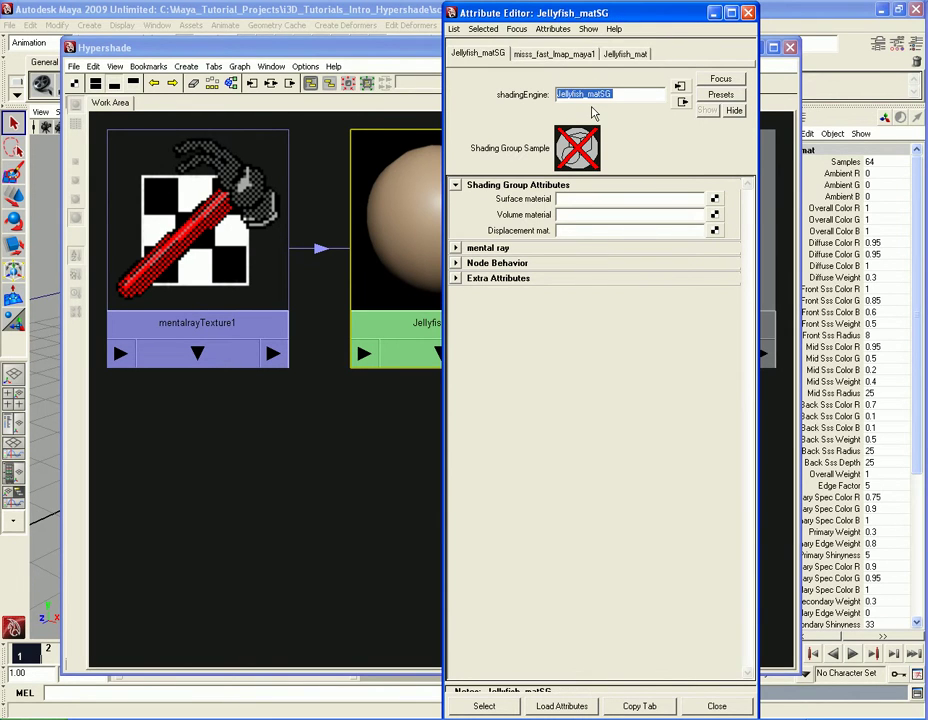
Examine the misss_fast_lmap_maya1 lightmap node, mentalrayTexture1's file size attributes and the expression driving its File Size Width
click(566, 54)
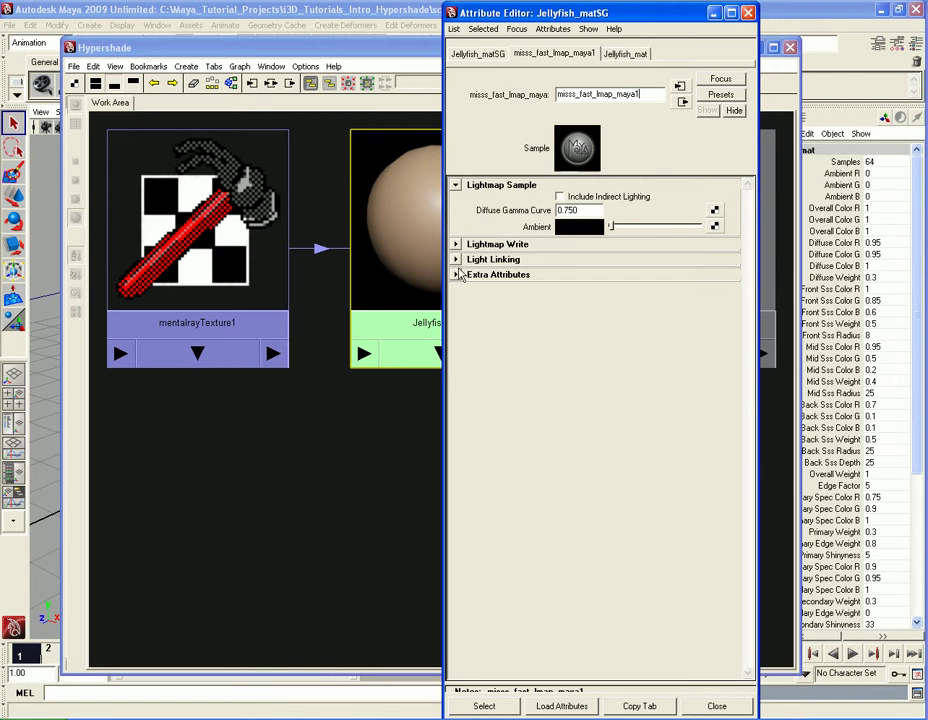
double_click(201, 241)
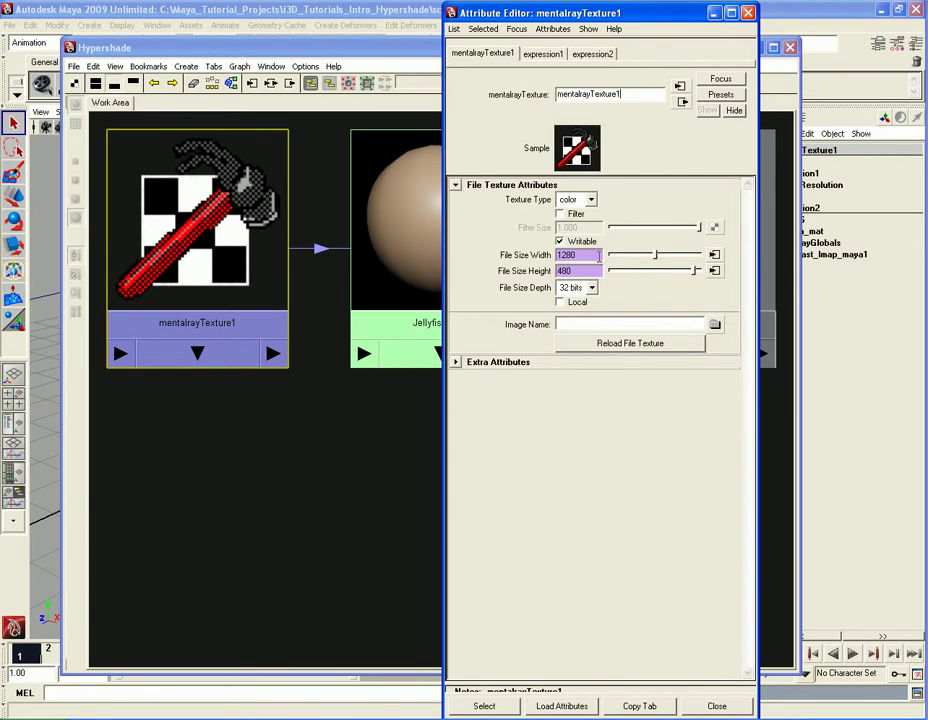
double_click(596, 257)
click(714, 257)
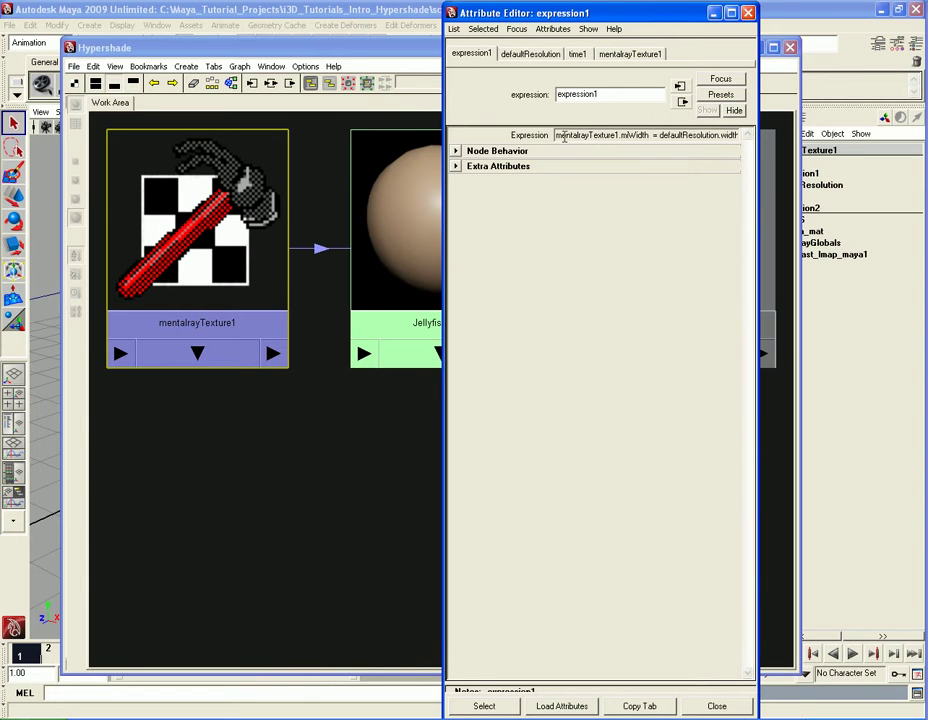
drag(555, 135, 746, 140)
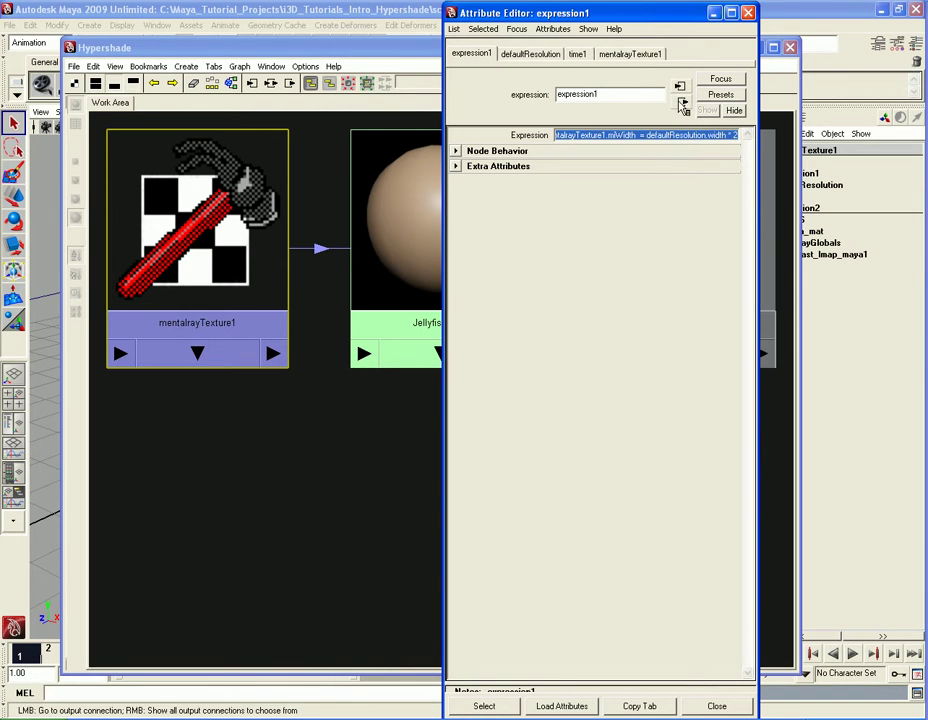
click(616, 57)
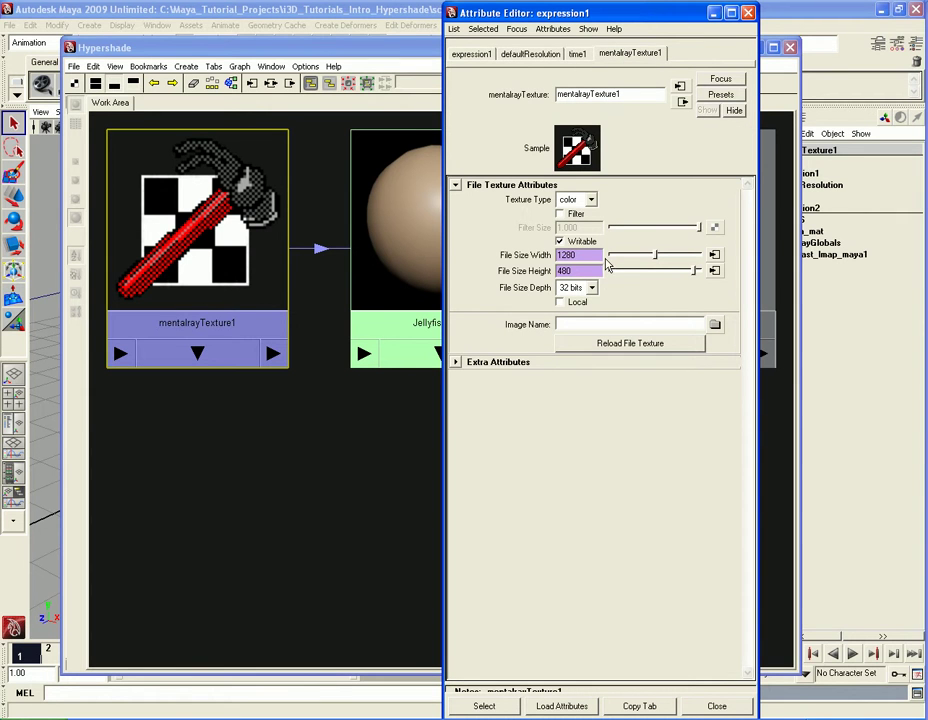
double_click(594, 256)
Minimize the Hypershade, move the Attribute Editor clear of the toolbar and render the current frame with mental ray
click(300, 47)
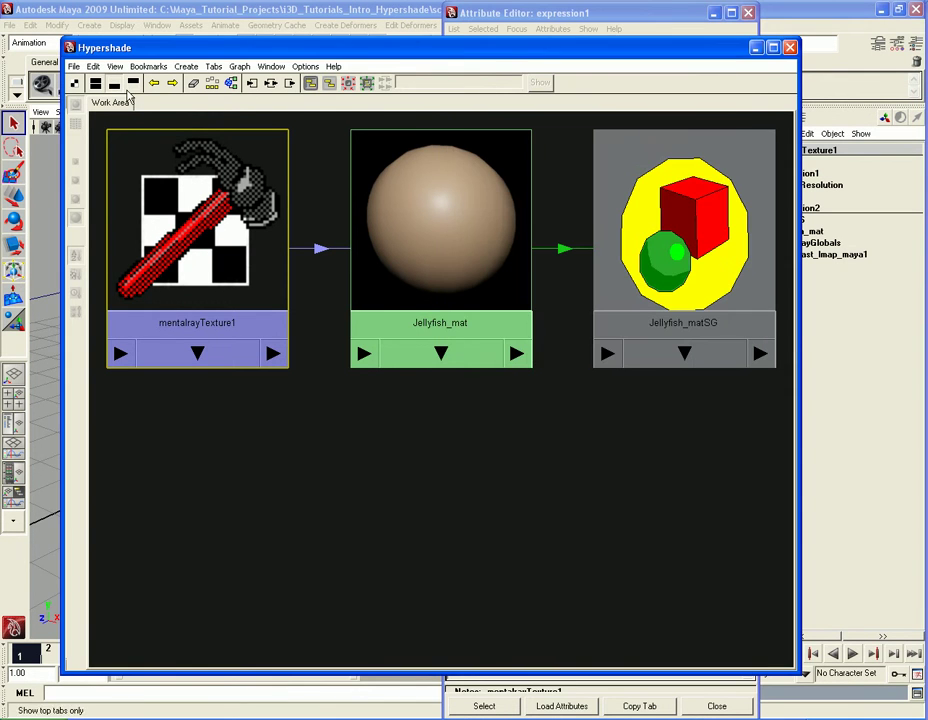
click(756, 47)
drag(685, 18, 698, 102)
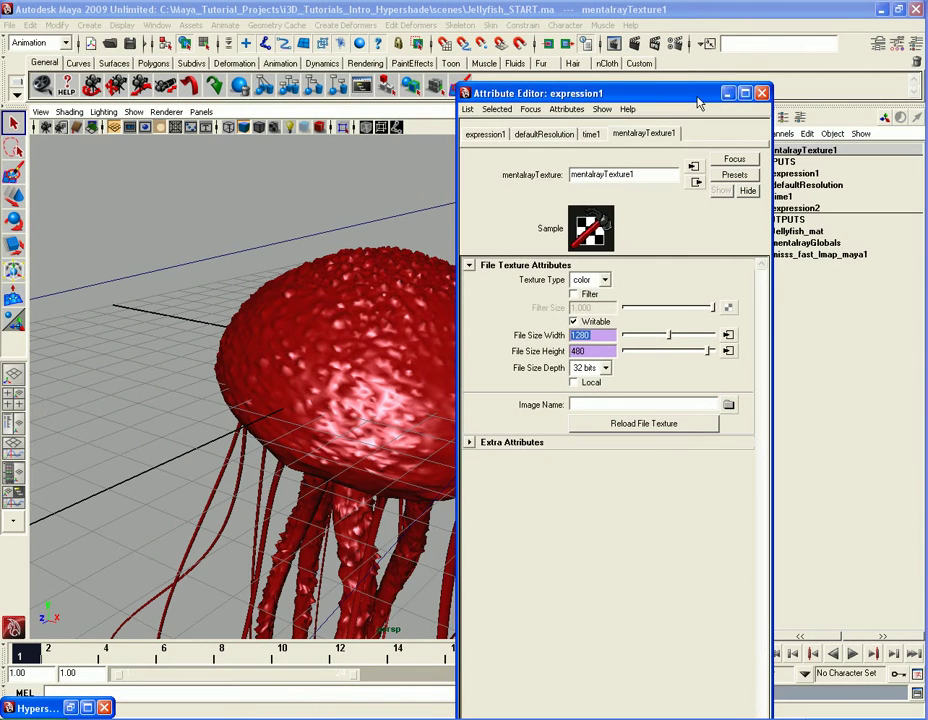
click(634, 43)
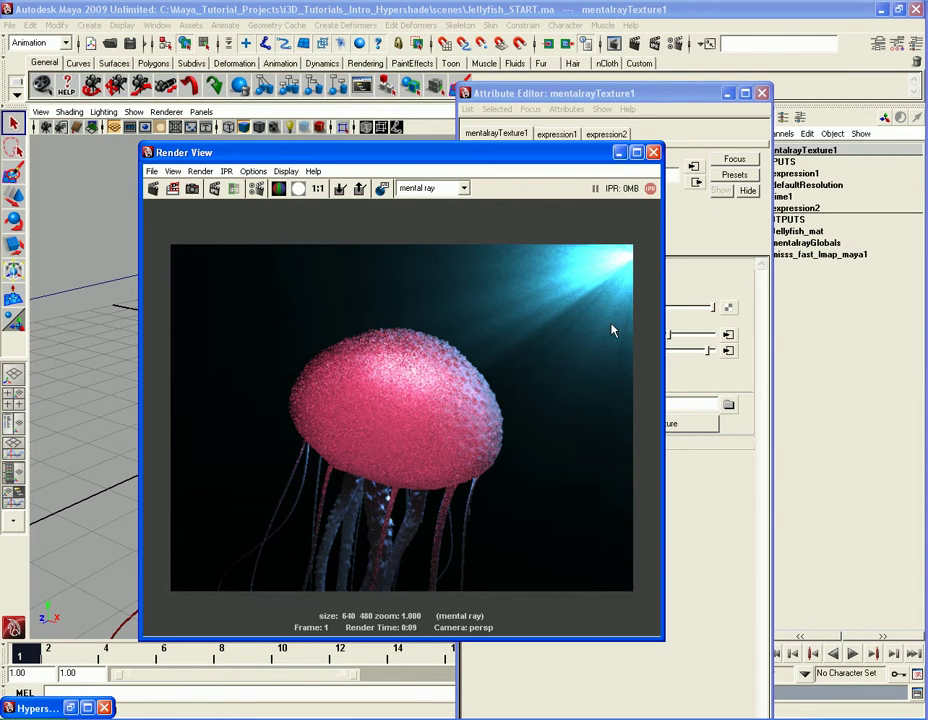
Open the Render Settings beside the Attribute Editor and compare the render image size with mentalrayTexture1's File Size Width and Height
drag(560, 155, 459, 158)
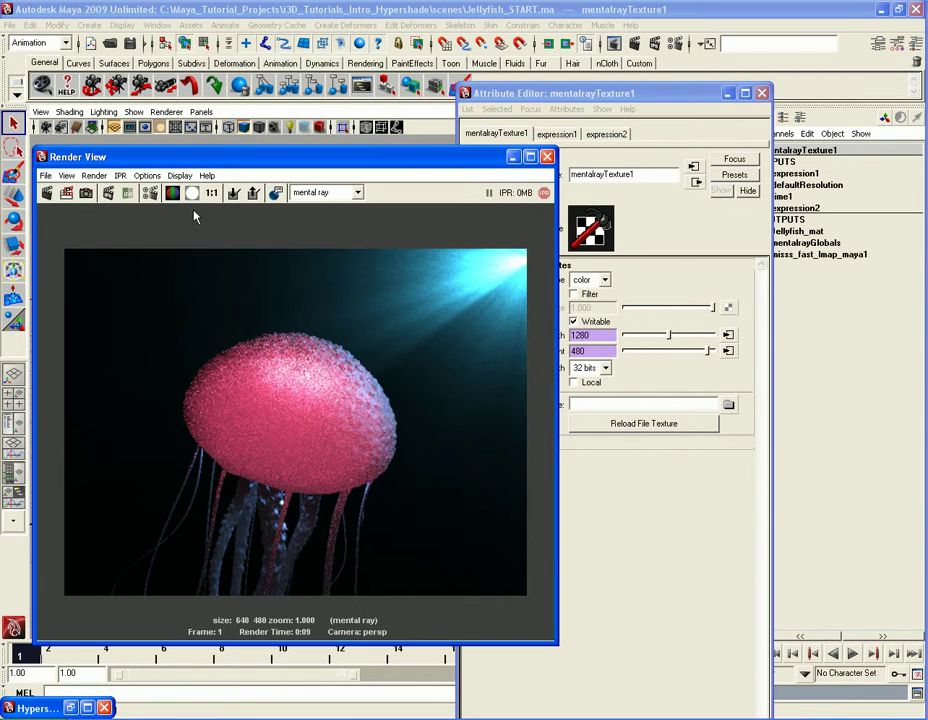
click(150, 193)
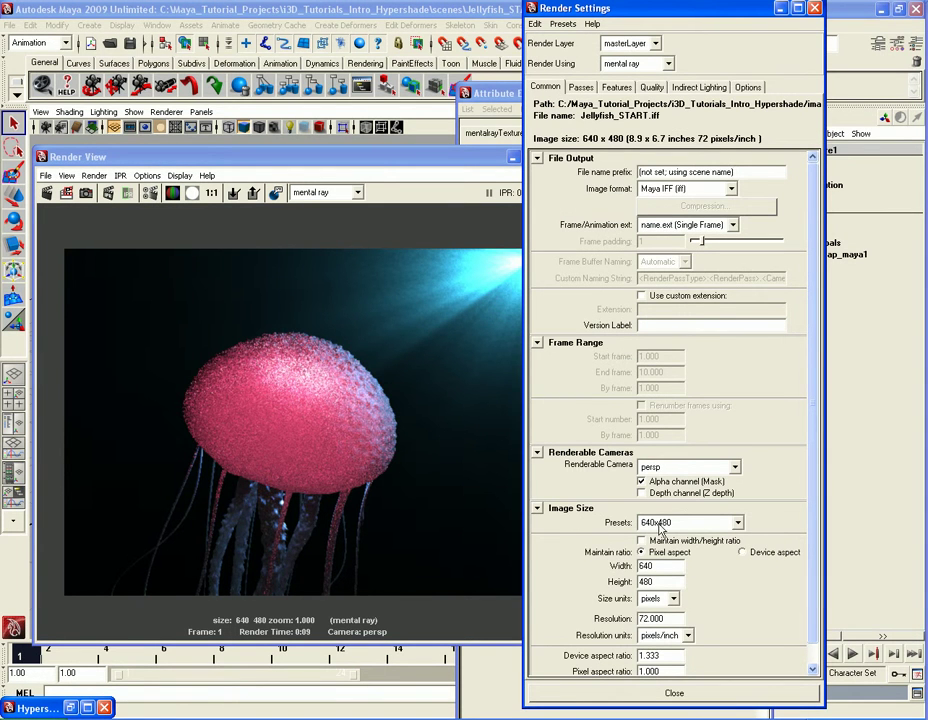
drag(688, 13, 346, 20)
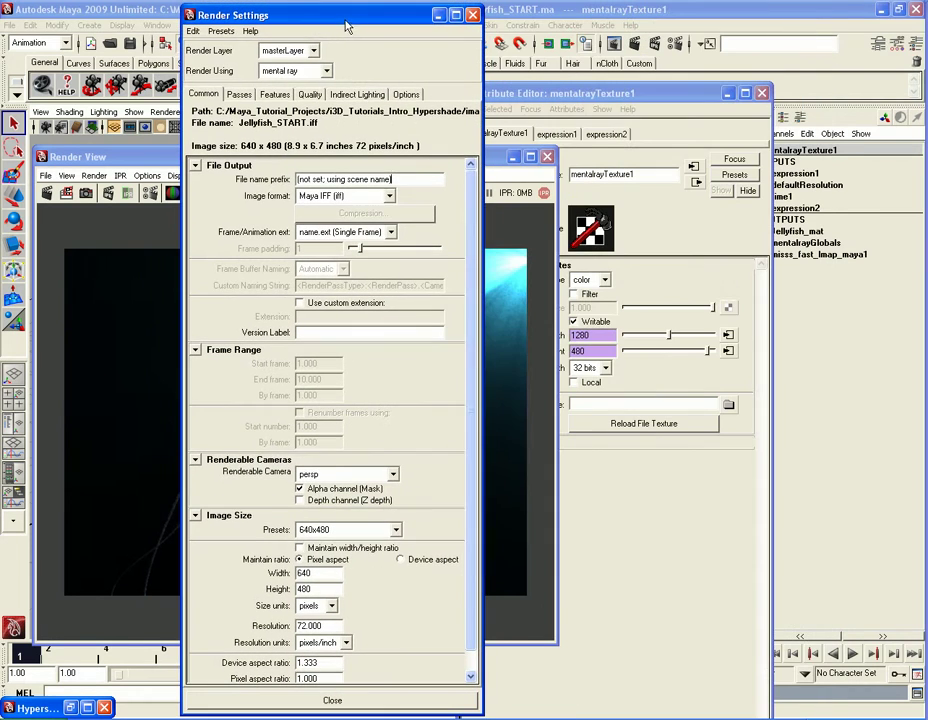
click(600, 335)
drag(599, 97, 683, 15)
click(690, 254)
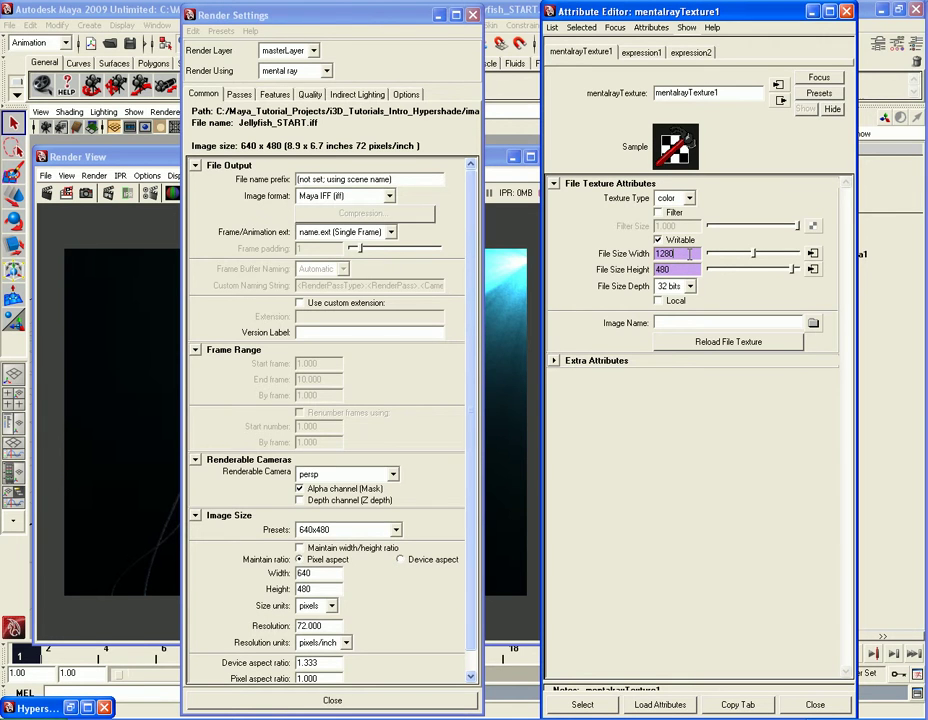
double_click(690, 254)
key(Tab)
double_click(689, 257)
double_click(689, 268)
Switch the render image size preset to 320x240 to check its effect on mentalrayTexture1's file size, and restore the 640x480 preset
click(338, 533)
scroll(340, 490, up, 1)
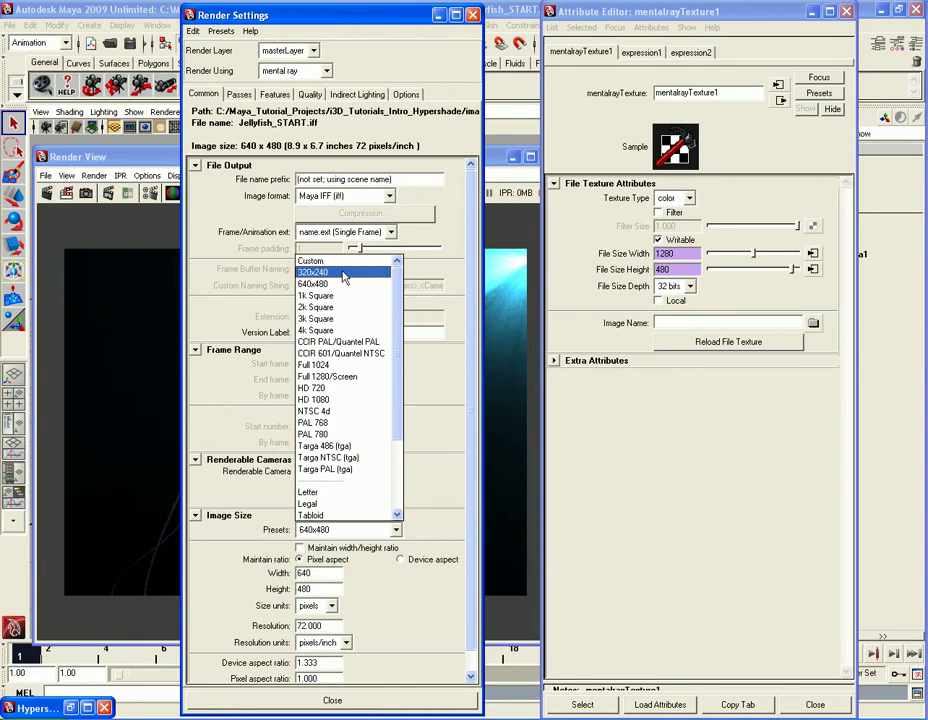
click(343, 277)
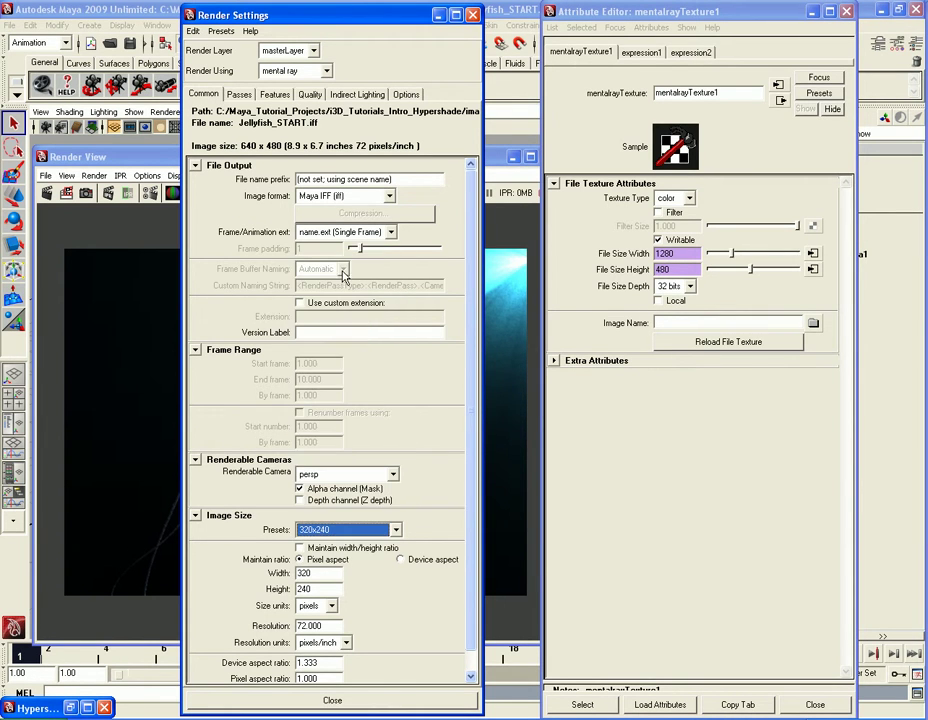
click(690, 269)
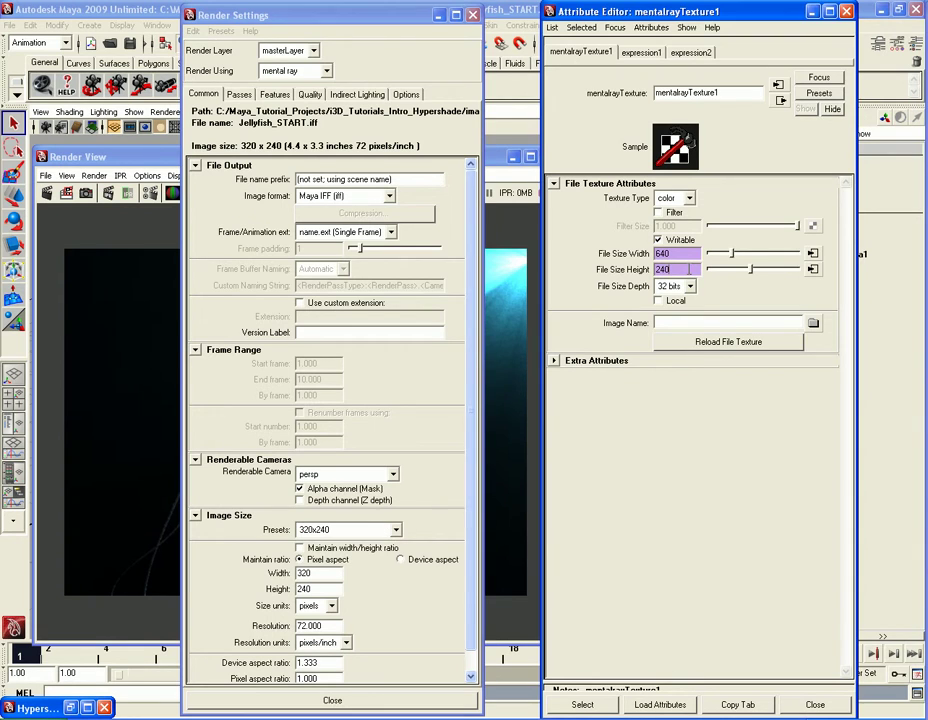
double_click(690, 269)
double_click(691, 254)
click(691, 255)
double_click(681, 256)
click(681, 256)
double_click(680, 255)
click(362, 530)
click(348, 273)
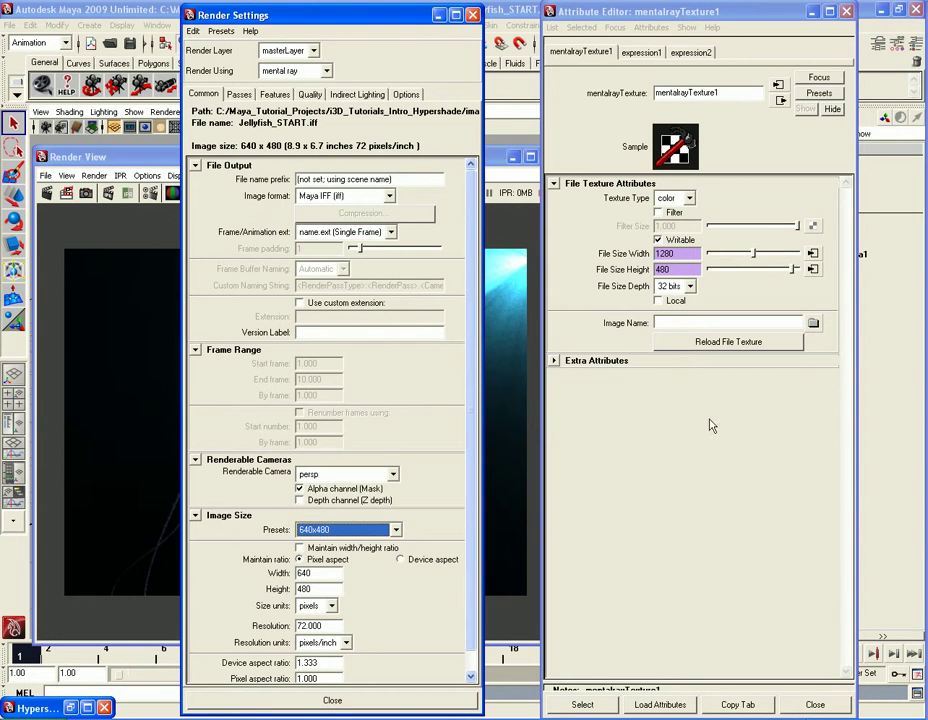
Inspect the expression driving mentalrayTexture1's File Size Width, especially its defaultResolution.width * 2 term, and return to the texture's attributes
double_click(673, 254)
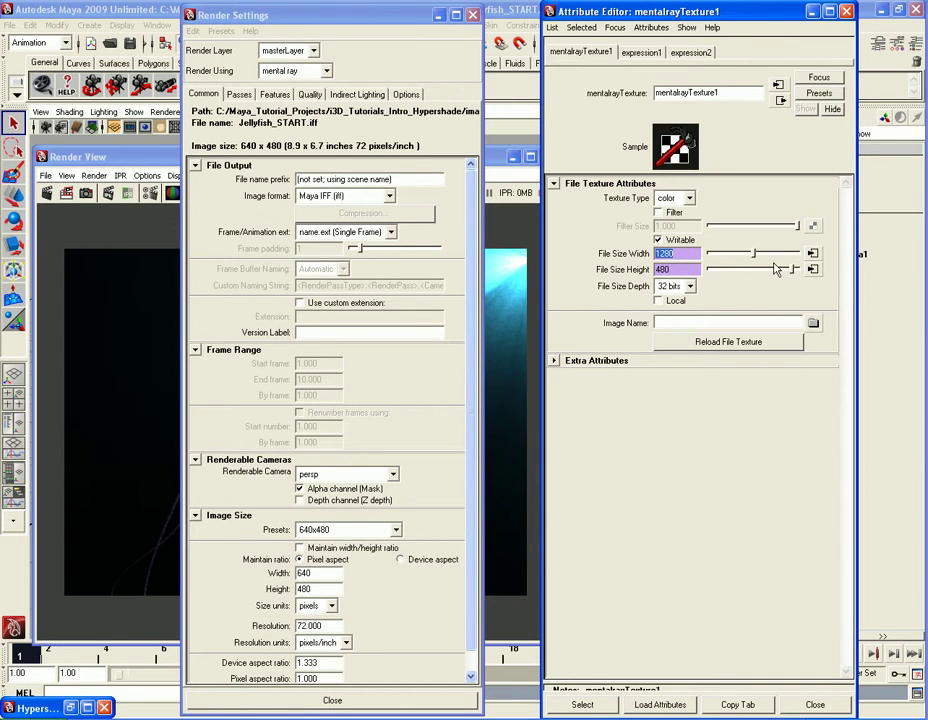
click(813, 254)
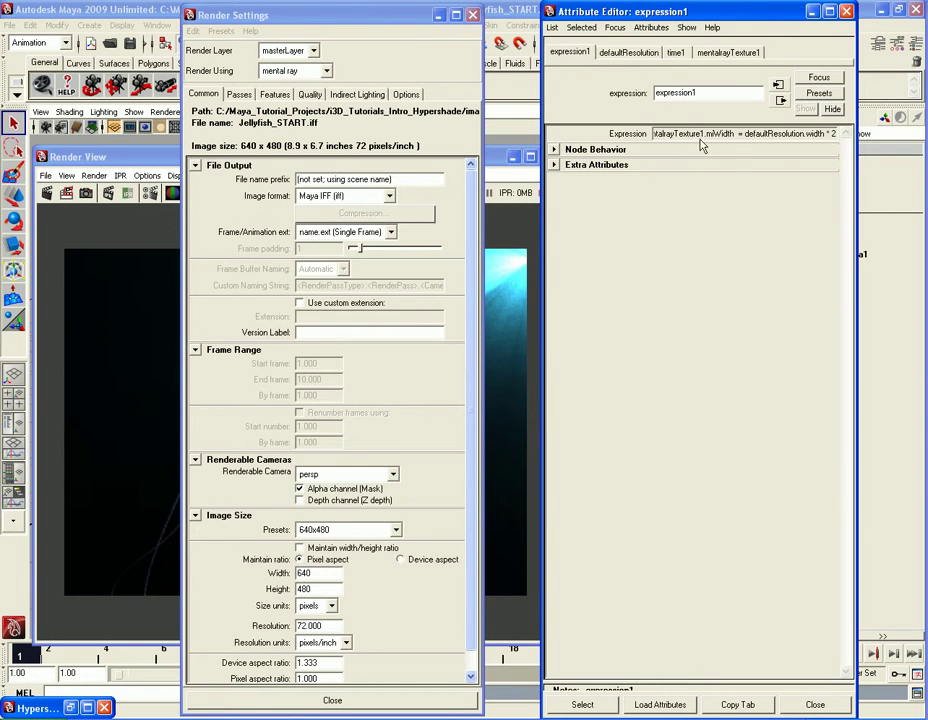
drag(674, 133, 815, 133)
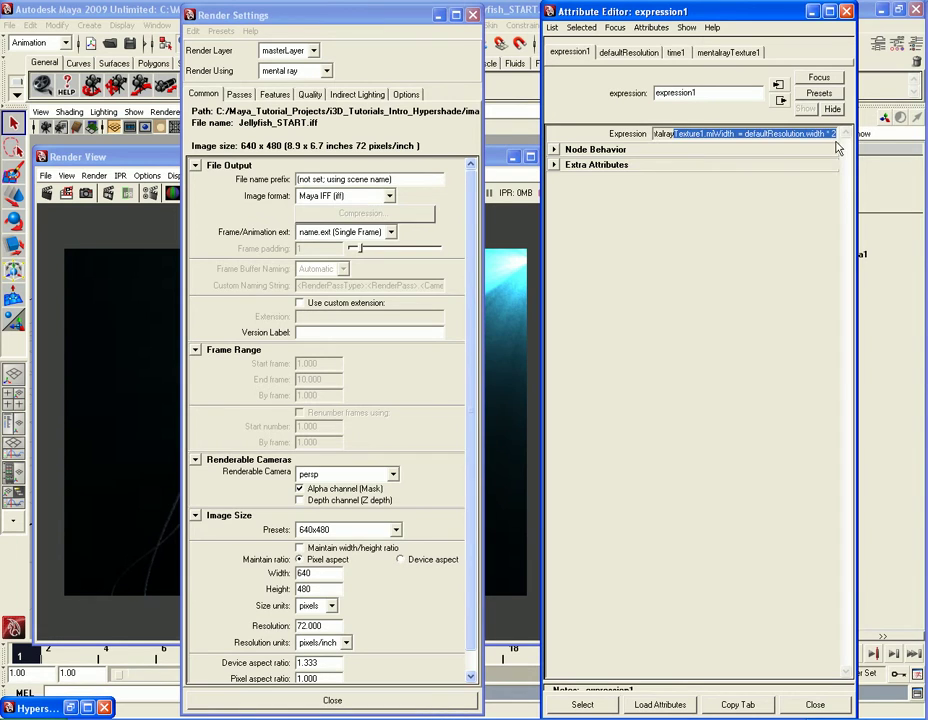
click(746, 134)
drag(746, 134, 828, 135)
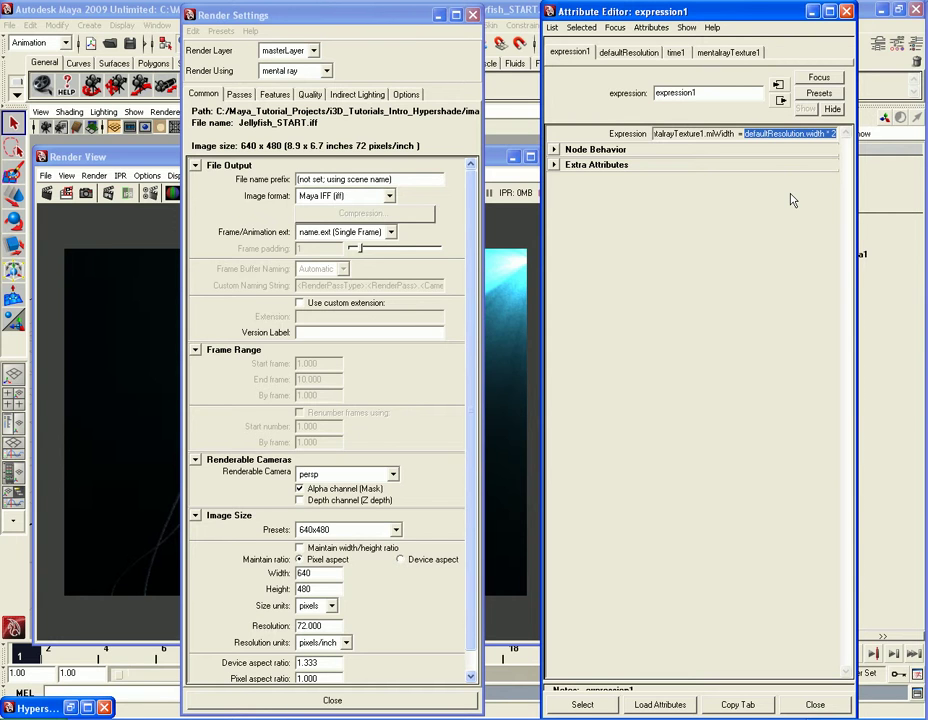
click(728, 52)
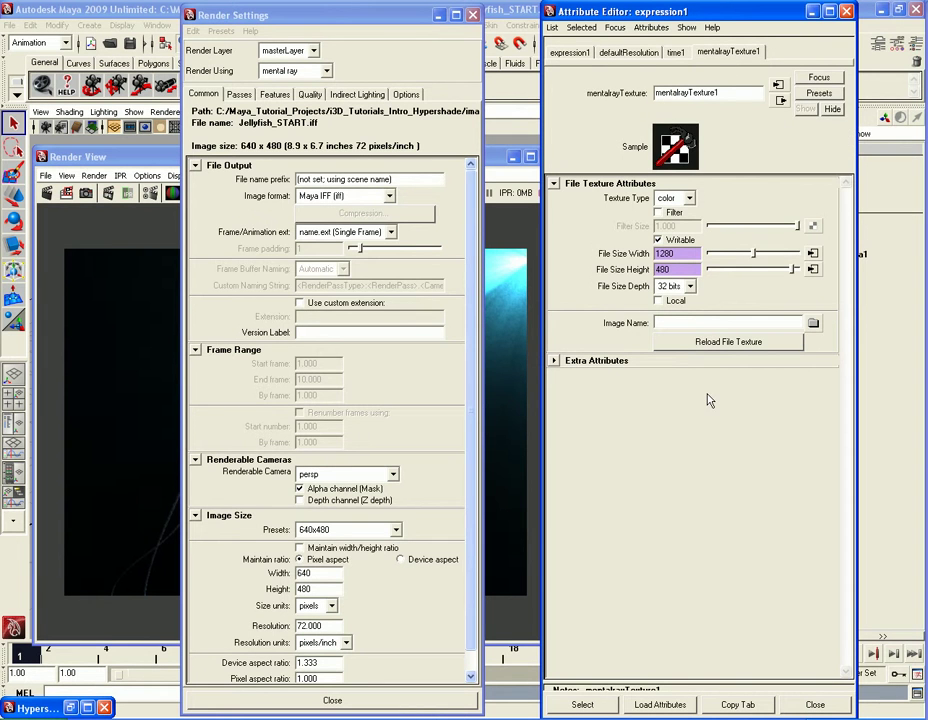
Review mentalrayTexture1's file width and height fields and the connected time1, defaultResolution and expression1 nodes
click(690, 254)
click(692, 269)
click(692, 255)
double_click(687, 258)
click(675, 53)
click(628, 54)
click(570, 53)
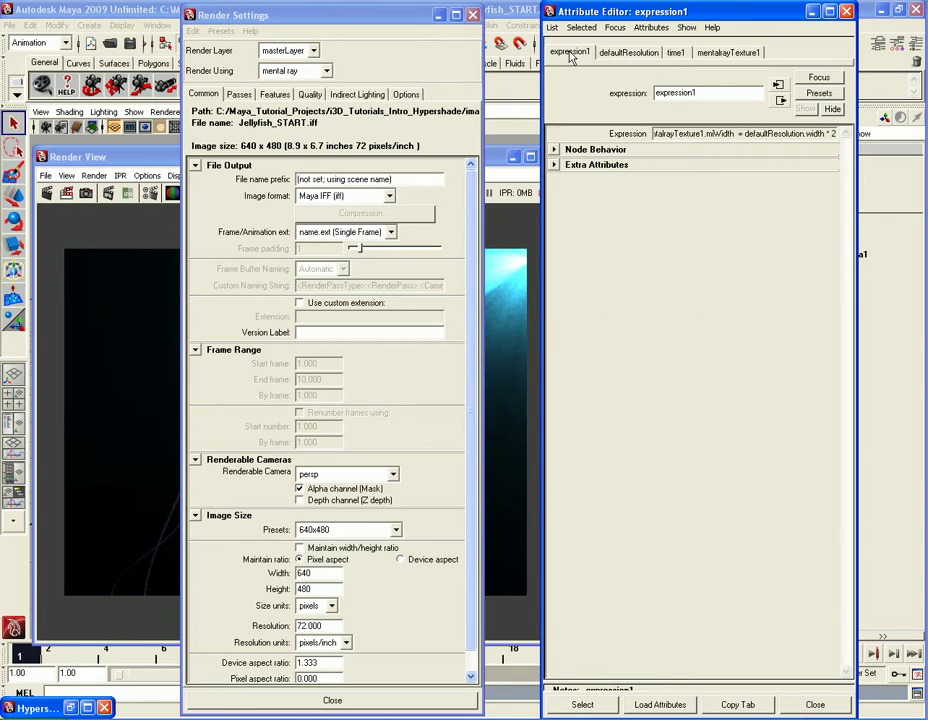
Close the Attribute Editor, the Render Settings and the Render View
click(846, 14)
click(476, 438)
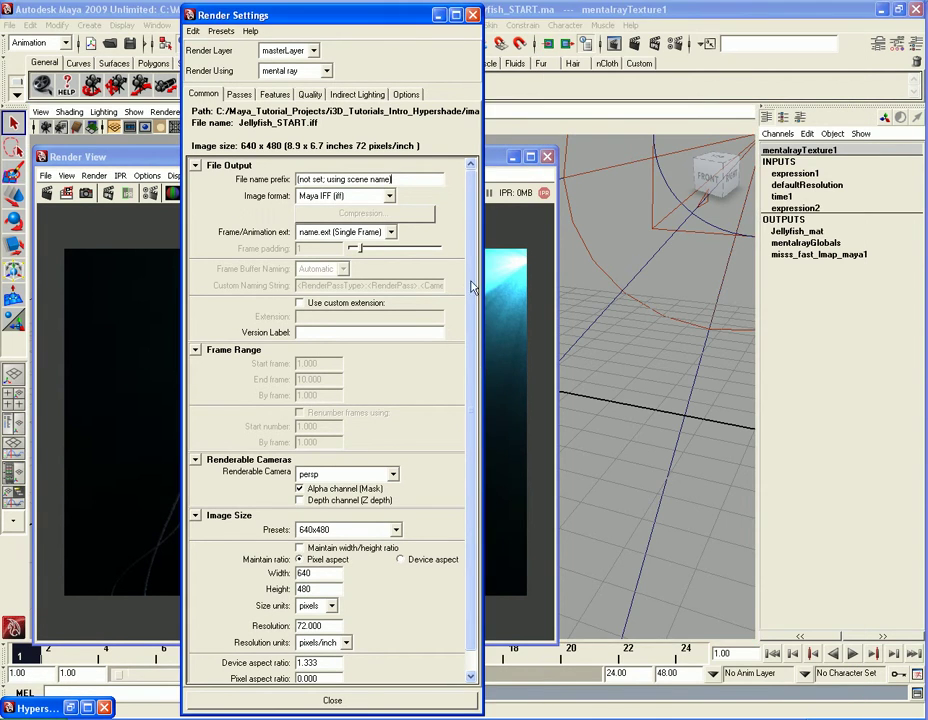
click(473, 15)
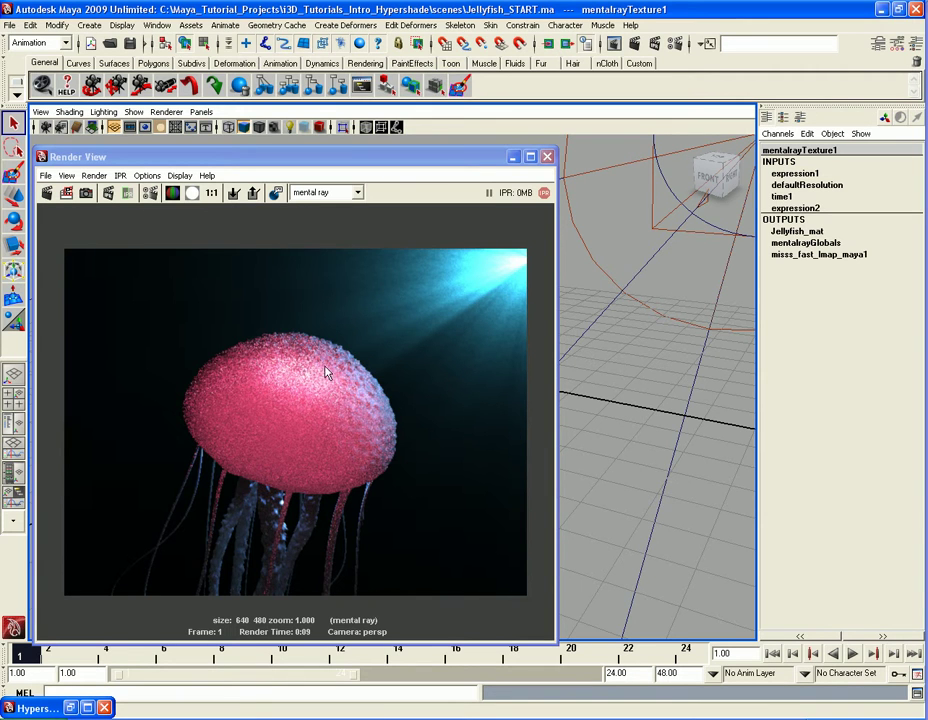
click(320, 401)
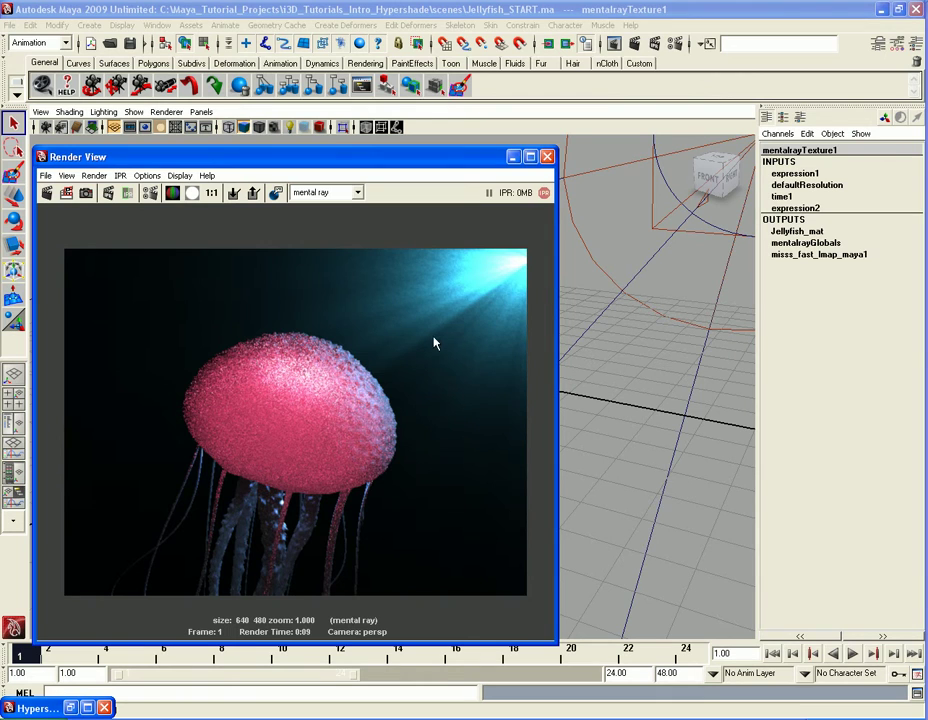
click(547, 157)
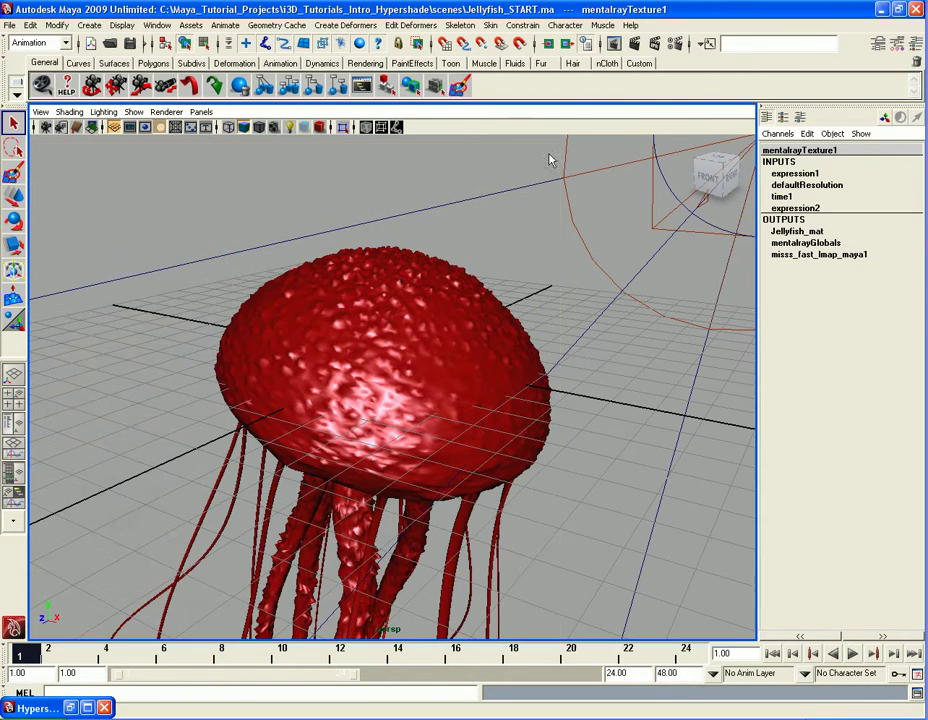
Display the perspective view in wireframe and delete the JellyFish mesh
key(4)
mouse_move(322, 475)
alt+mouse_down()
mouse_move(369, 464)
mouse_move(507, 396)
alt+mouse_up()
scroll(373, 468, up, 7)
alt+middle_drag(507, 396, 373, 468)
scroll(373, 468, up, 5)
alt+middle_drag(410, 431, 428, 463)
alt+right_drag(428, 463, 361, 475)
mouse_move(214, 412)
alt+right_down()
mouse_move(184, 410)
mouse_move(226, 411)
mouse_move(210, 411)
alt+right_up()
scroll(210, 411, down, 7)
alt+drag(210, 418, 443, 325)
click(453, 381)
alt+right_drag(453, 381, 466, 404)
scroll(466, 402, up, 2)
alt+drag(466, 402, 470, 368)
scroll(470, 370, down, 2)
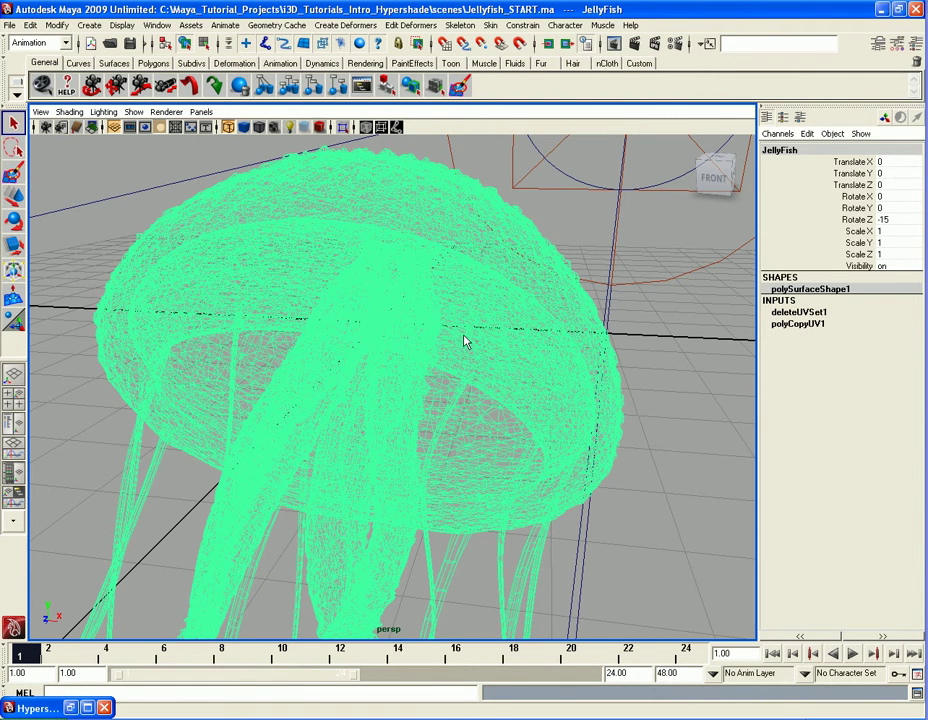
key(Delete)
Select JellyFish_Light at the origin and hide the viewport grid
mouse_move(389, 360)
alt+mouse_down()
mouse_move(406, 375)
mouse_move(381, 369)
alt+mouse_up()
click(352, 374)
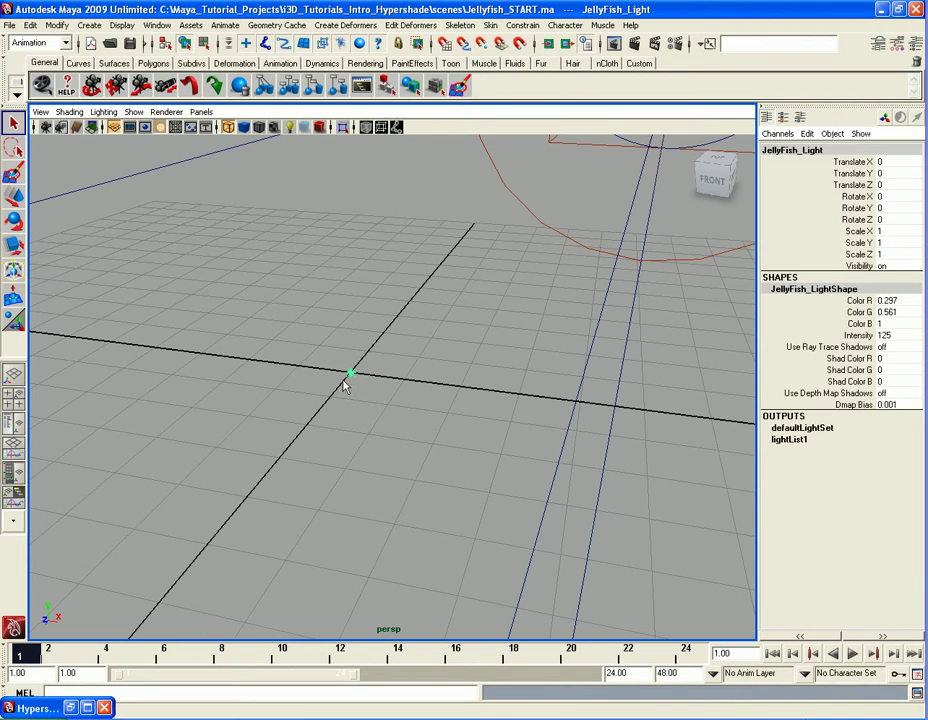
click(115, 132)
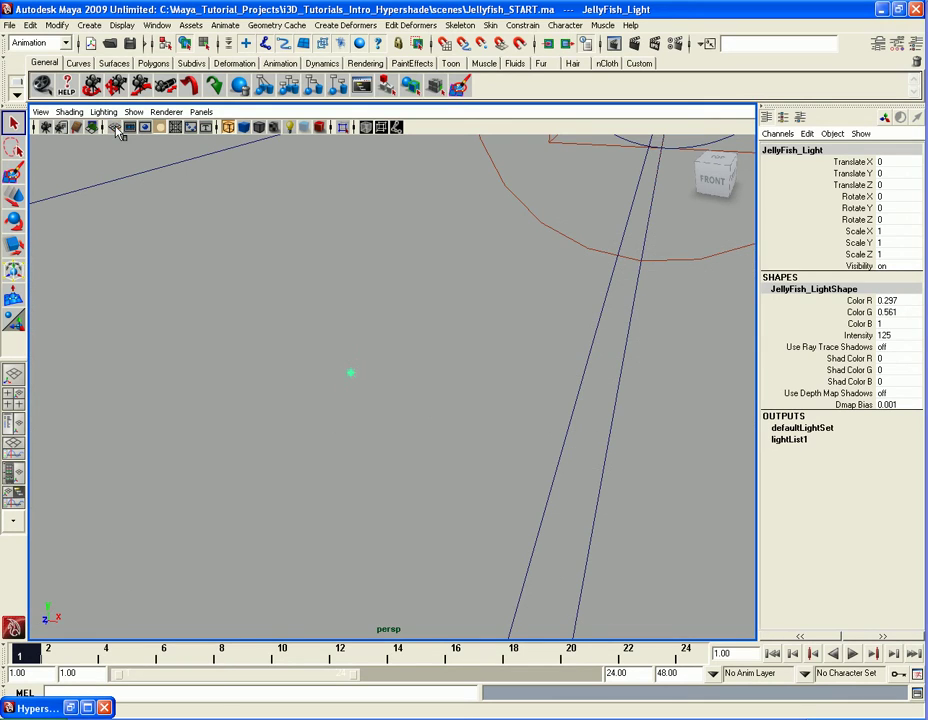
Review JellyFish_Light's point light attributes, including color, intensity and decay rate, and close its Attribute Editor
alt+middle_drag(416, 410, 443, 388)
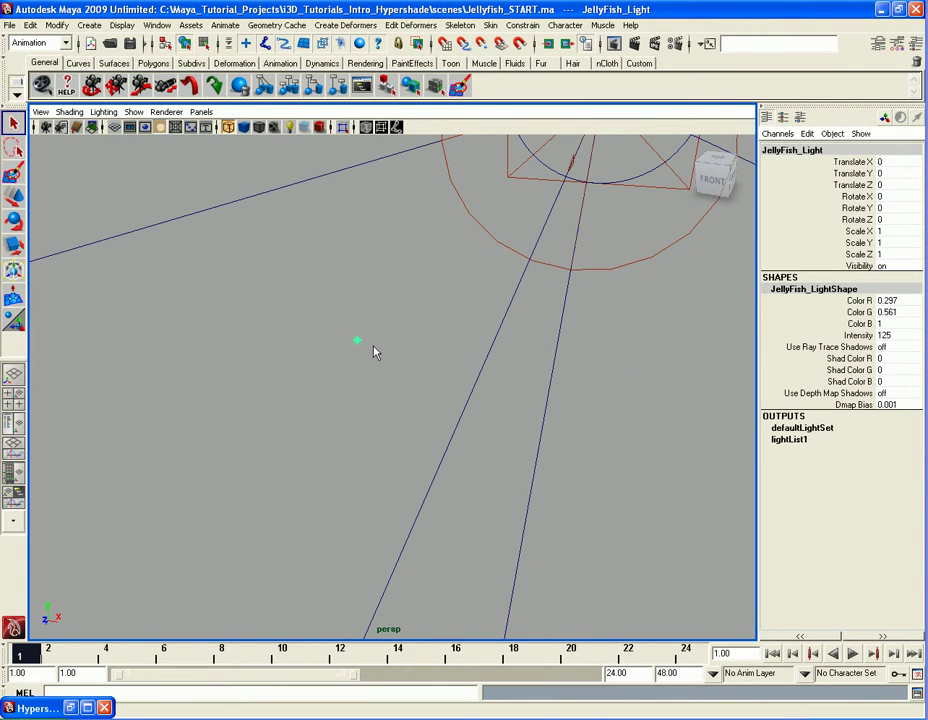
key(ctrl+a)
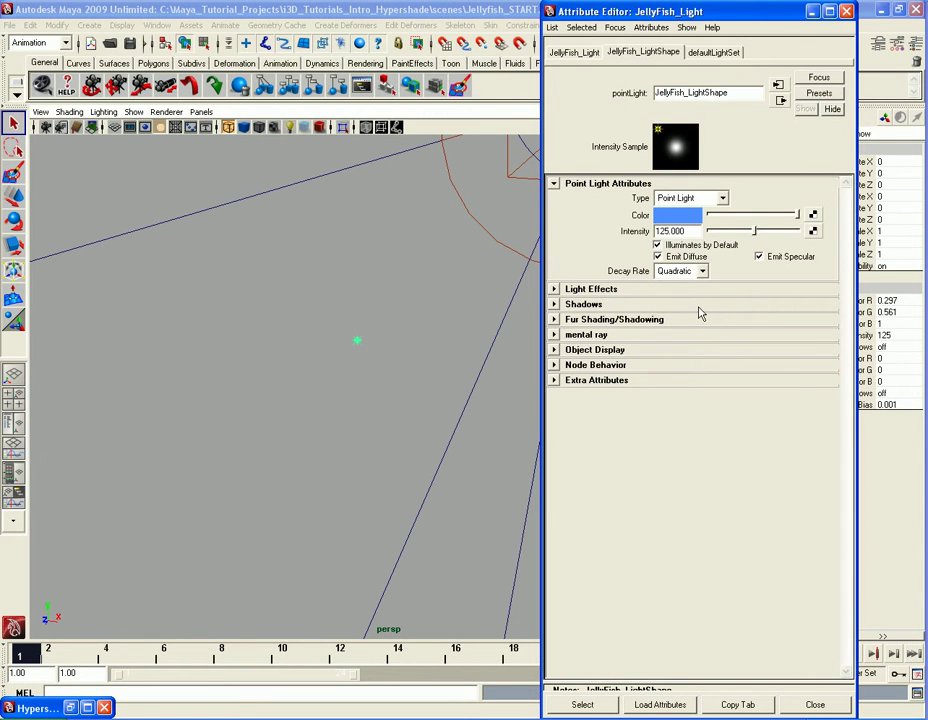
click(692, 232)
key(ctrl+a)
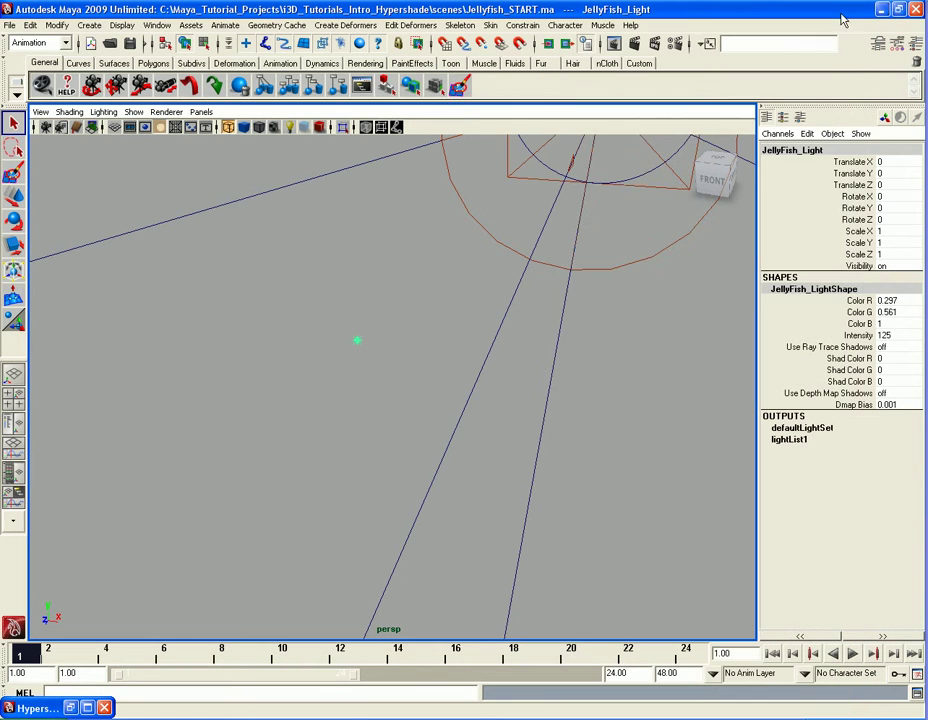
alt+middle_drag(507, 404, 530, 379)
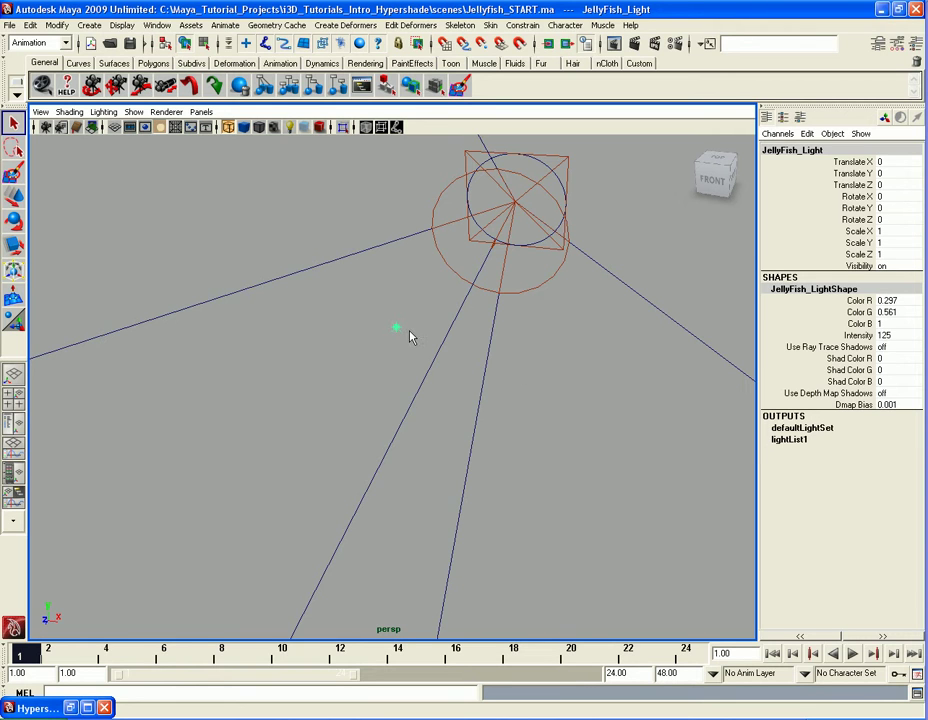
drag(370, 304, 414, 345)
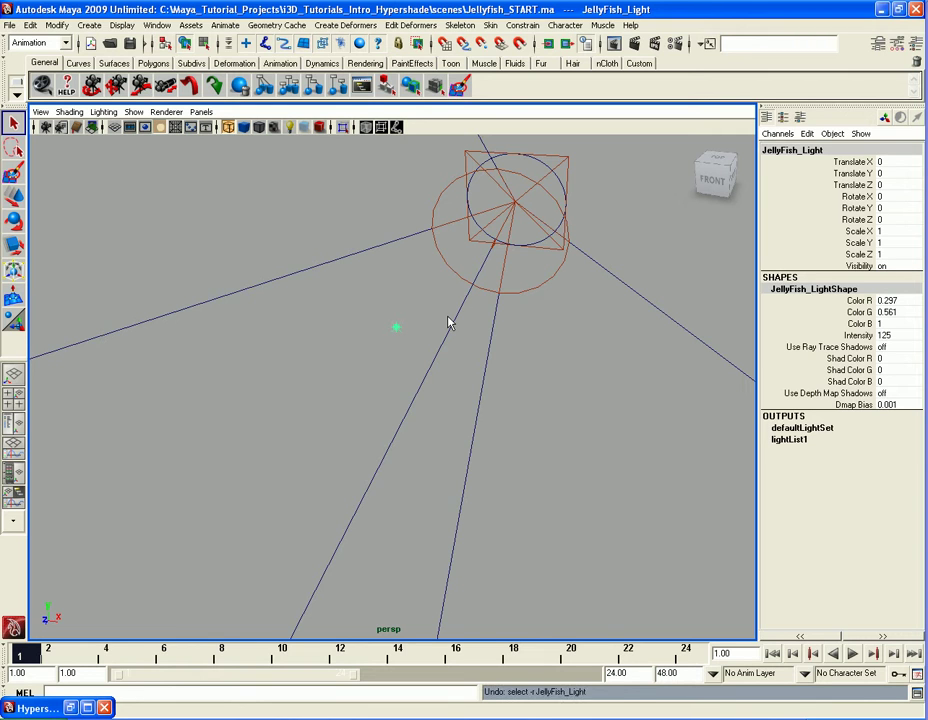
Undo the light selection and the deletion of the JellyFish mesh
key(ctrl+z)
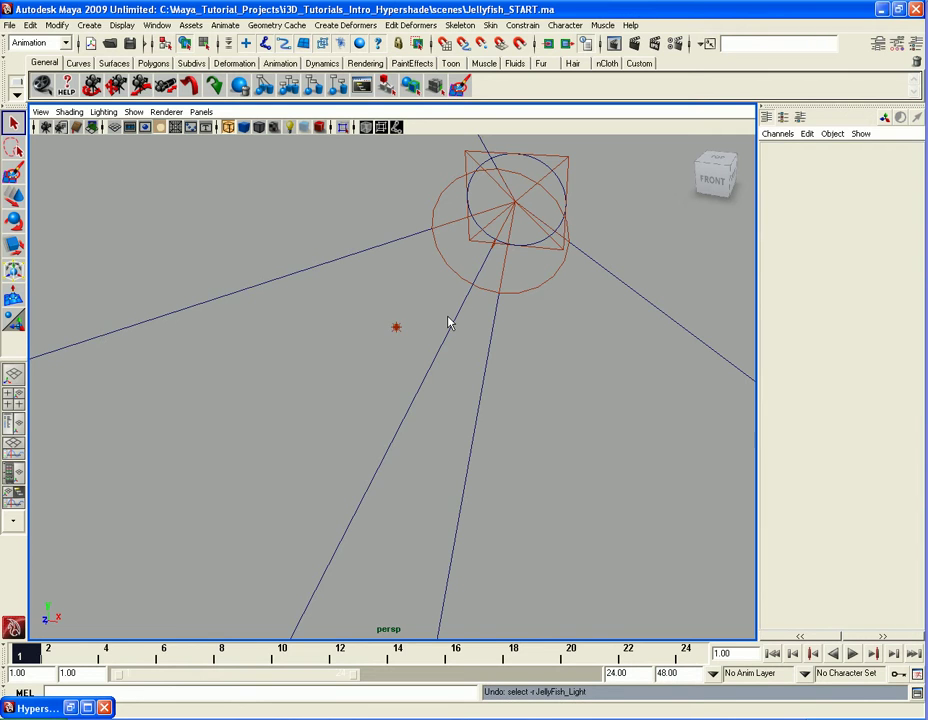
key(ctrl+z)
scroll(493, 400, up, 6)
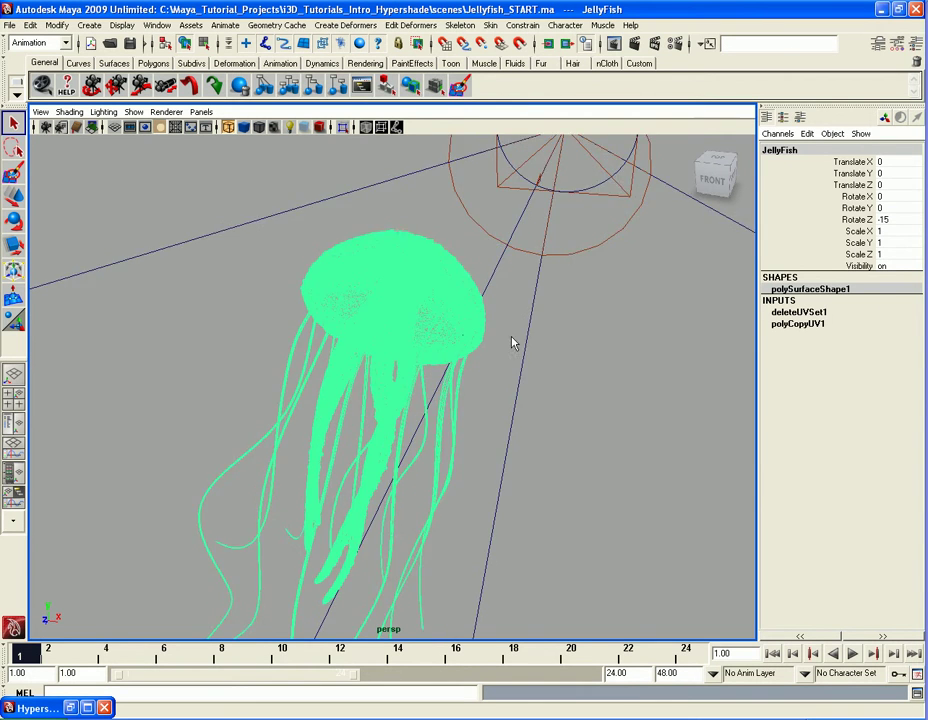
mouse_move(496, 404)
alt+mouse_down()
mouse_move(478, 418)
mouse_move(484, 368)
mouse_move(484, 407)
alt+mouse_up()
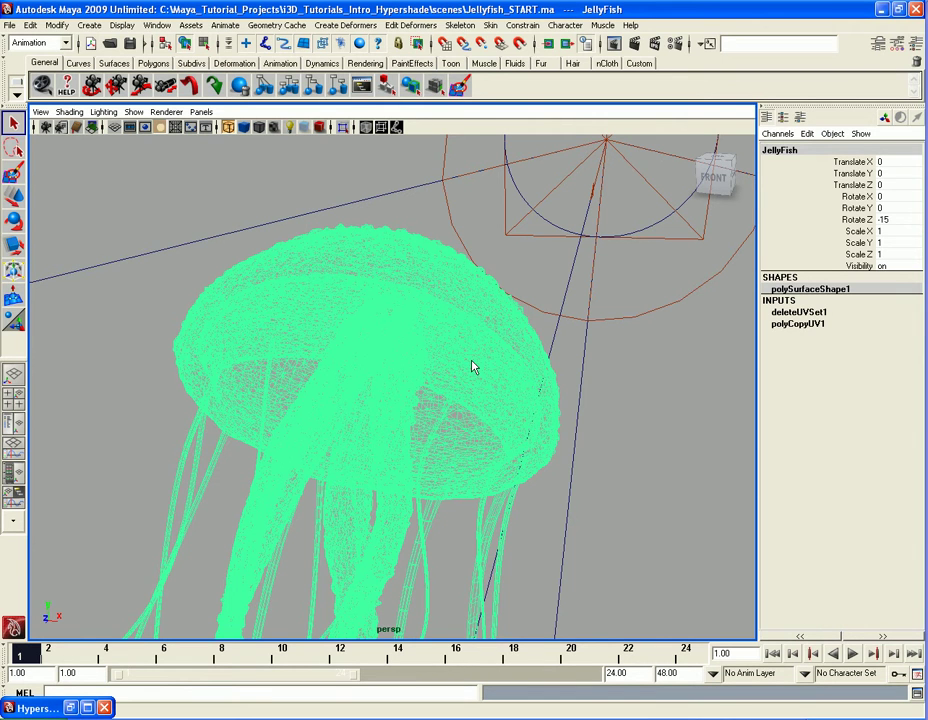
scroll(435, 395, down, 3)
scroll(437, 400, up, 3)
Open the Jellyfish_mat attributes from the Hypershade work area and minimize the Hypershade window
click(70, 708)
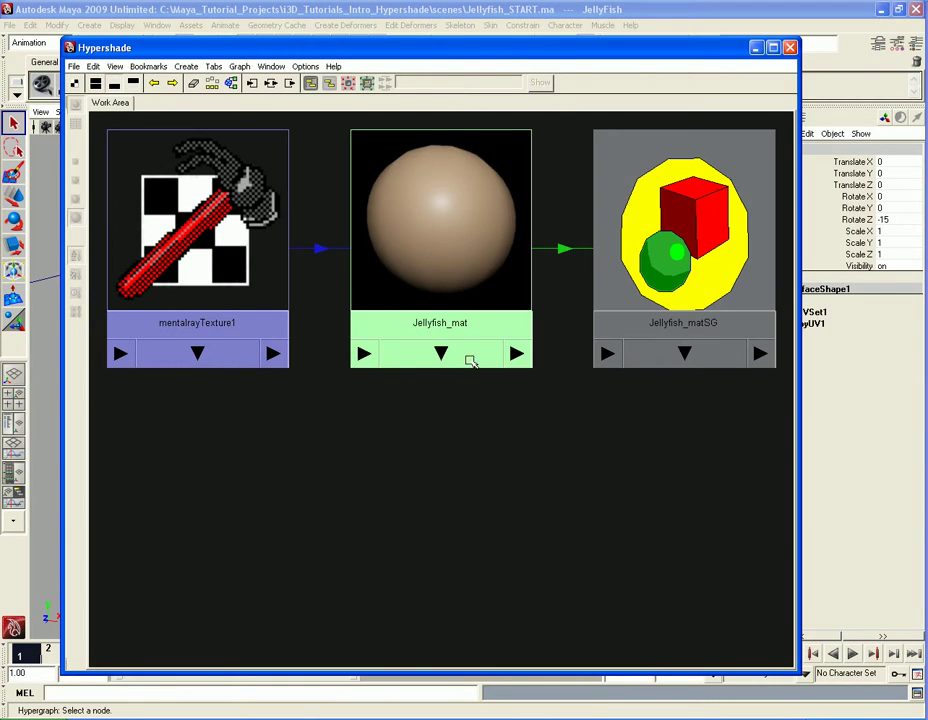
double_click(441, 251)
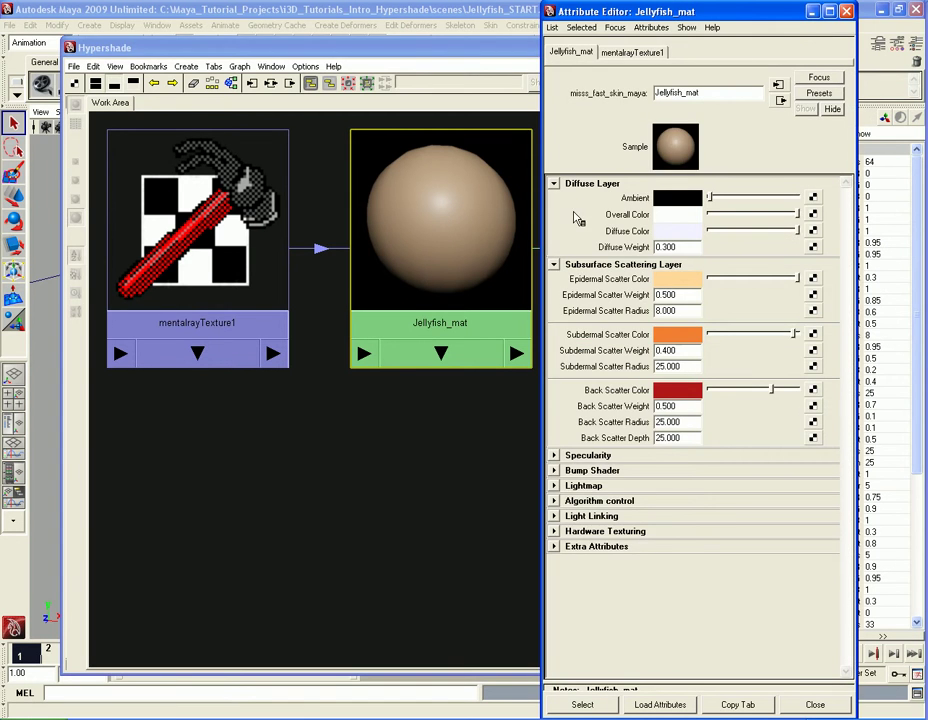
click(598, 64)
click(757, 47)
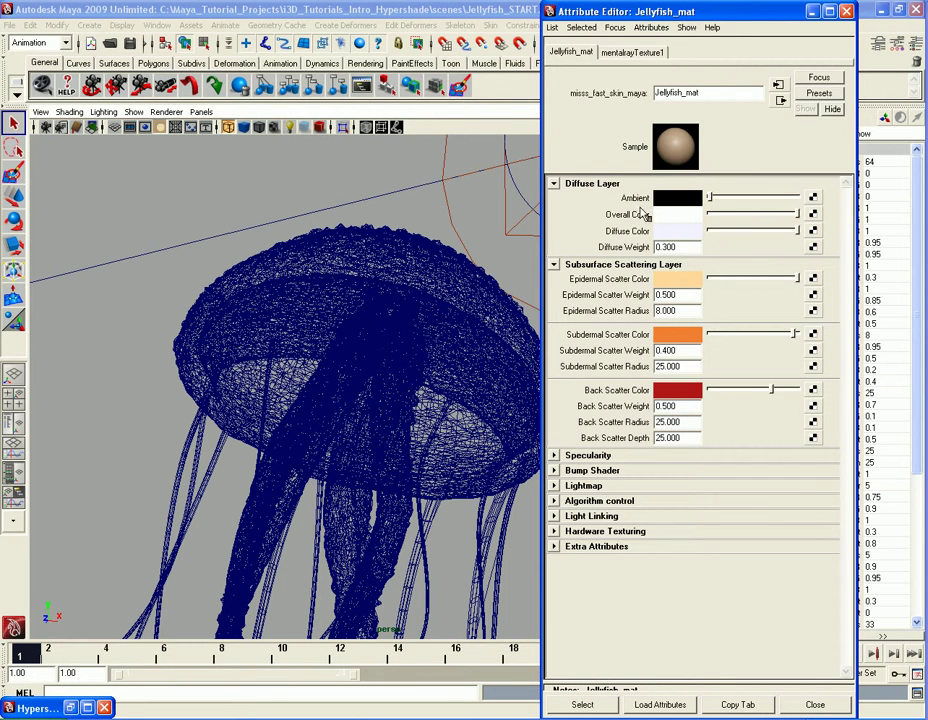
Examine Jellyfish_mat's Diffuse Weight and its Specularity, Bump Shader, Lightmap and Algorithm control sections, collapsing each section after viewing
click(690, 247)
double_click(690, 247)
click(588, 455)
scroll(645, 445, down, 3)
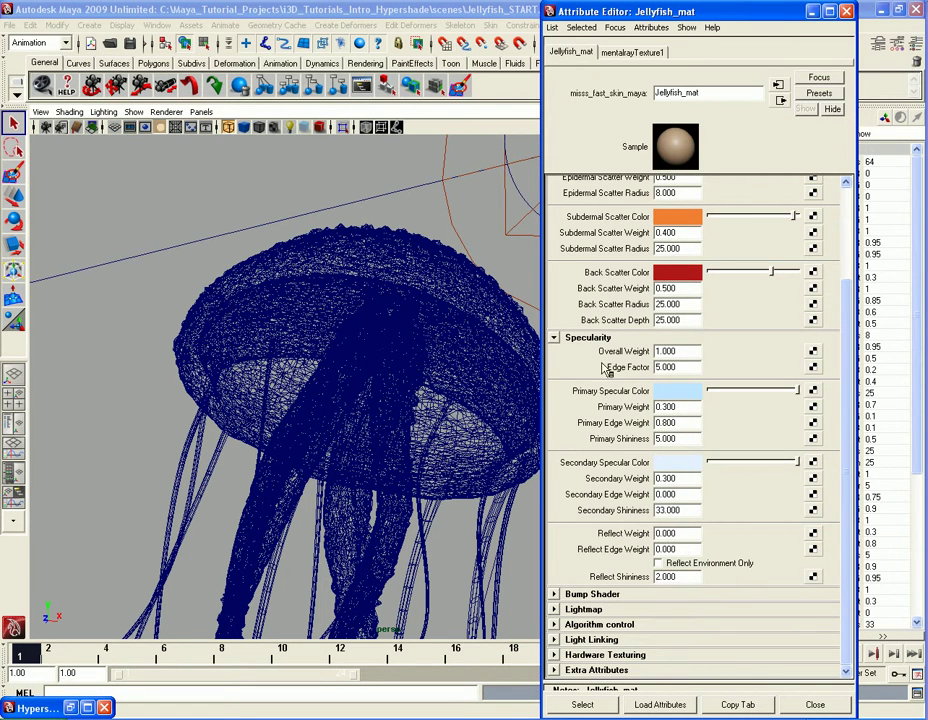
click(586, 340)
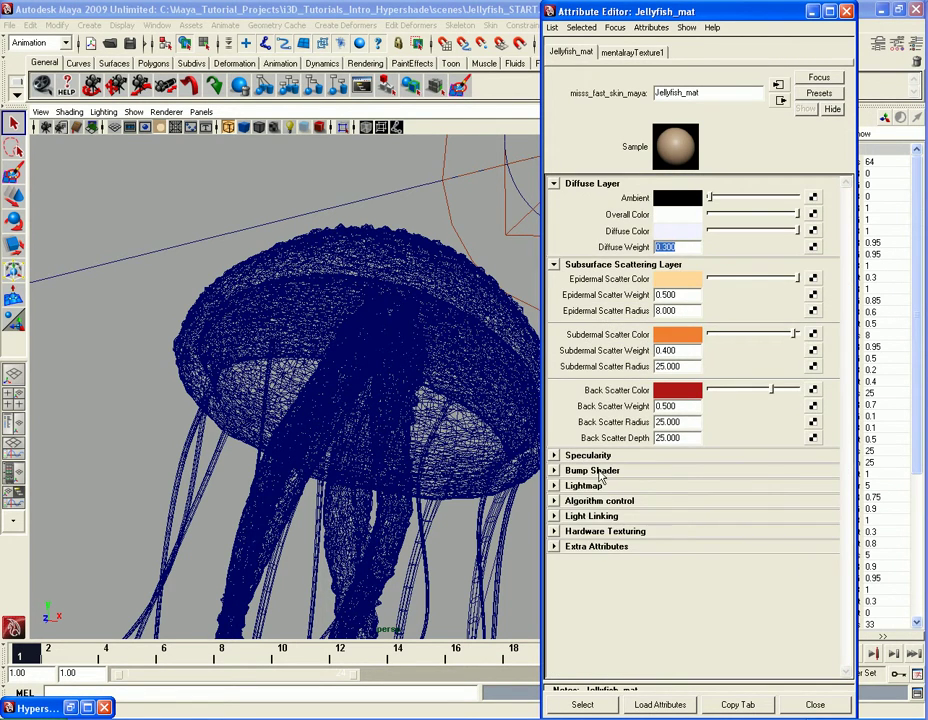
click(598, 472)
click(596, 472)
click(590, 486)
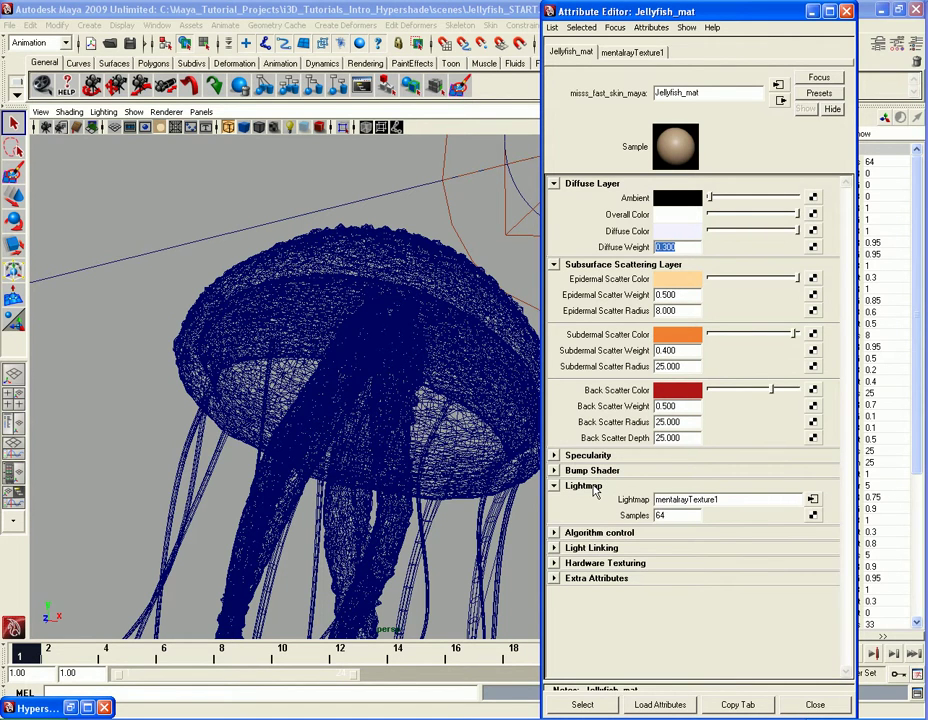
click(590, 486)
click(597, 502)
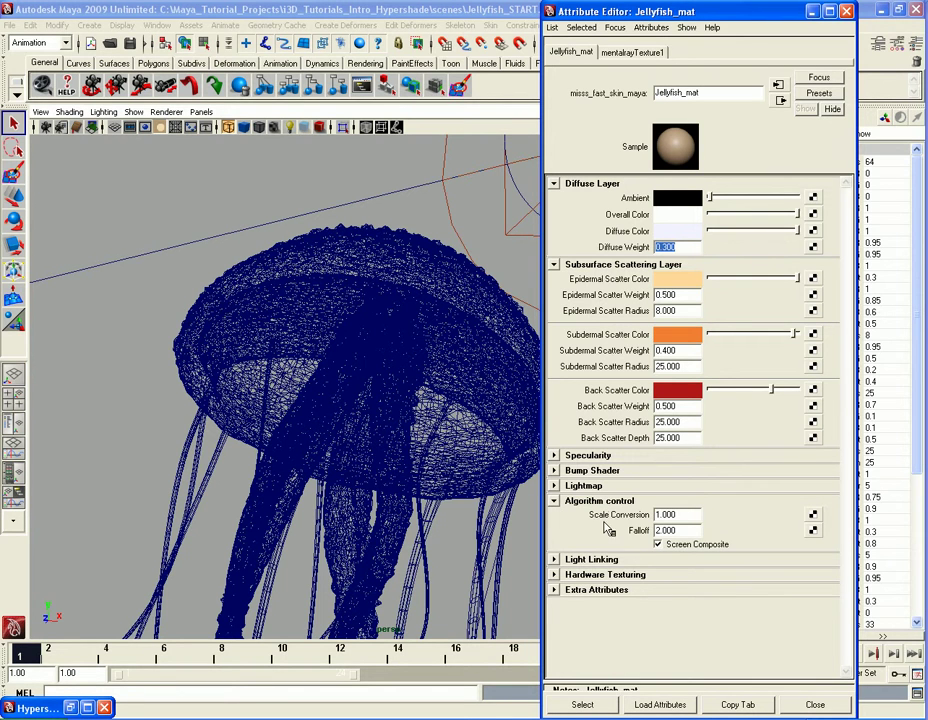
click(606, 502)
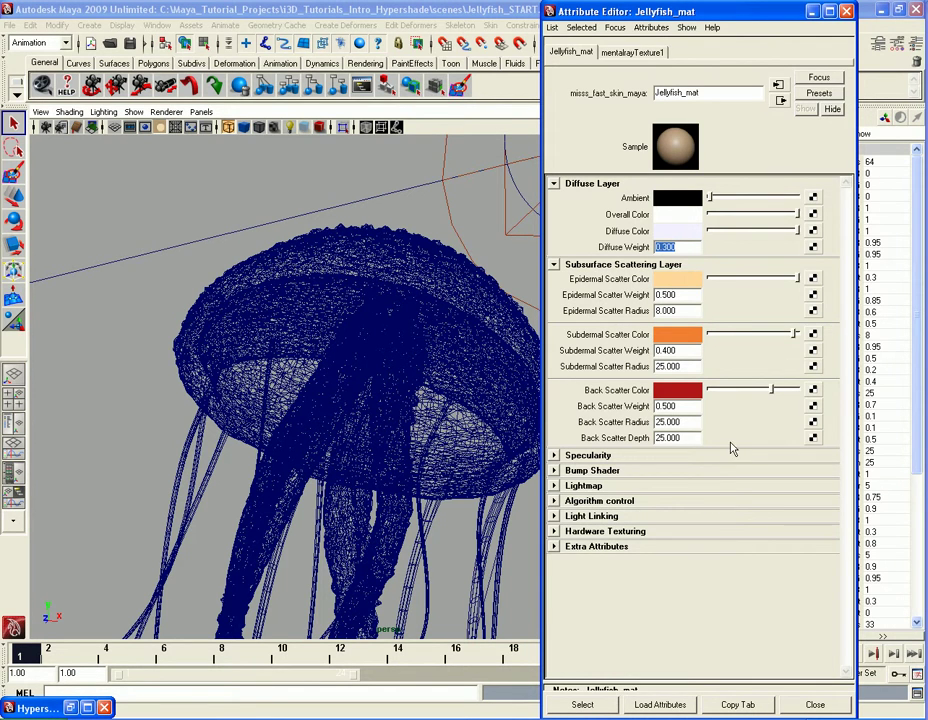